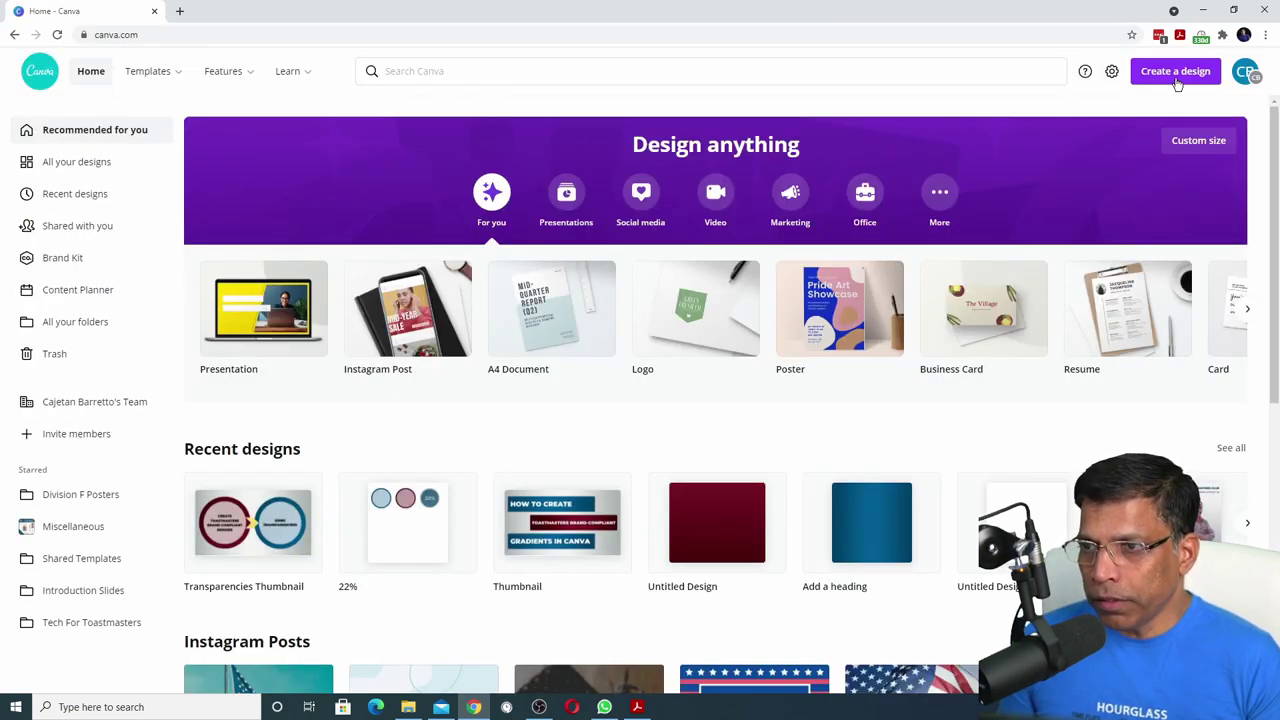
# Step: Start a new 1080 × 1080 px Instagram Post design from Create a design
pyautogui.click(1153, 80)
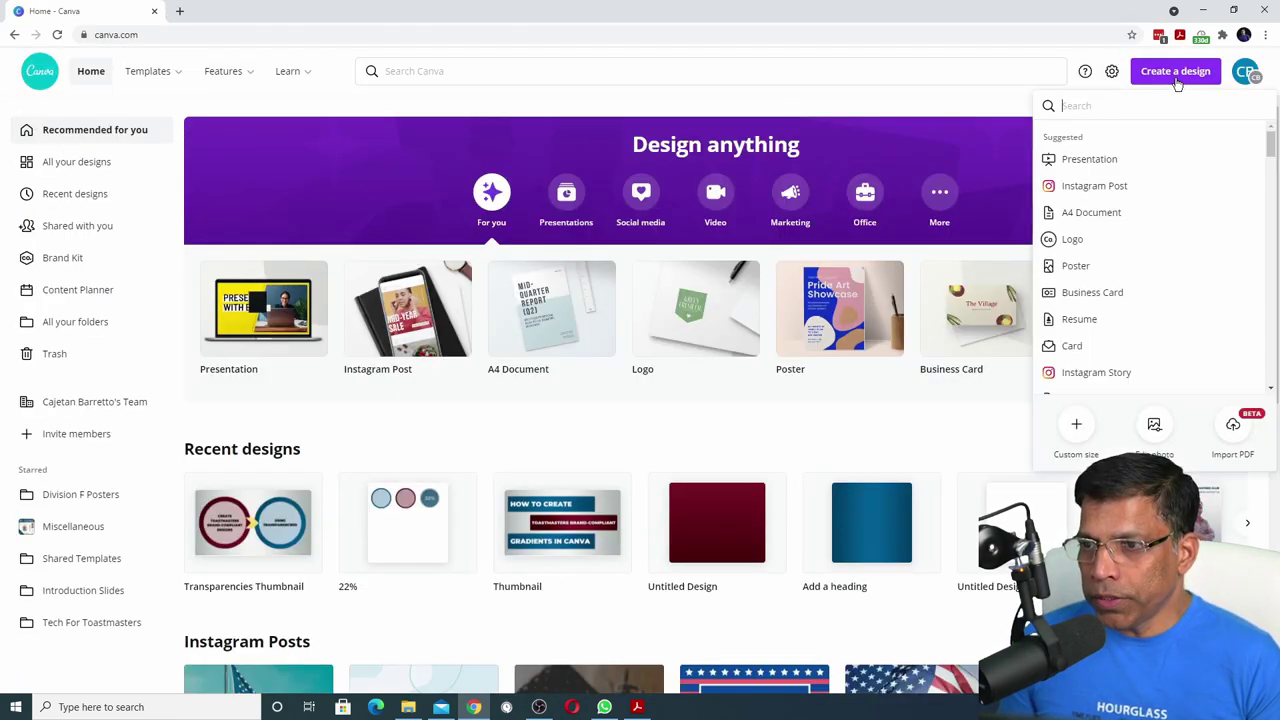
pyautogui.click(1084, 190)
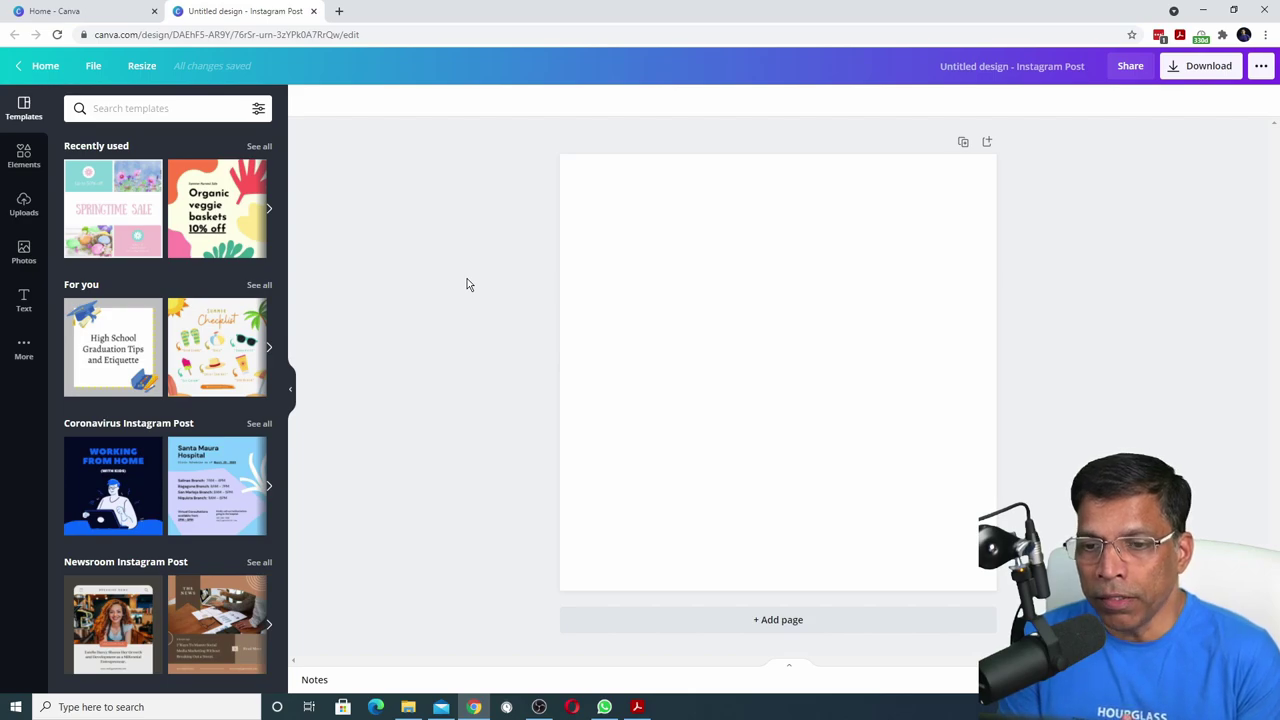
# Step: Add the blue-purple gradient circle from the Elements Gradient graphics to the post
pyautogui.click(24, 156)
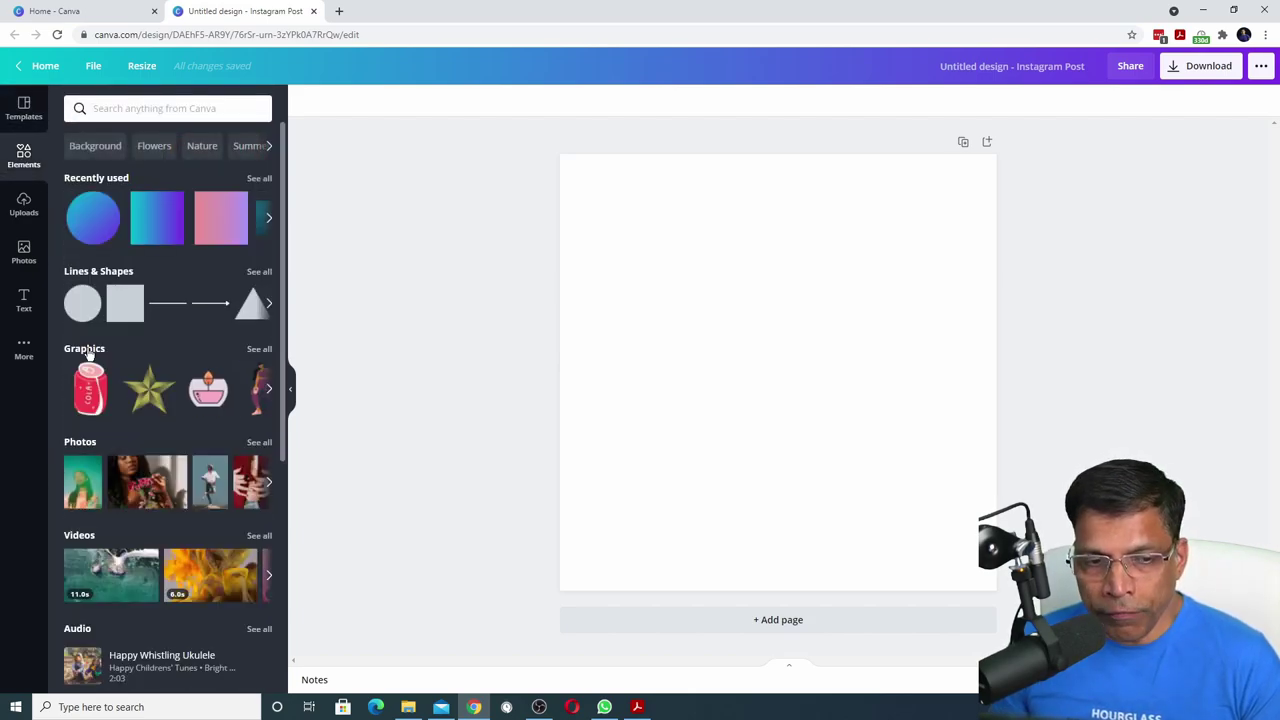
pyautogui.click(86, 348)
pyautogui.click(84, 398)
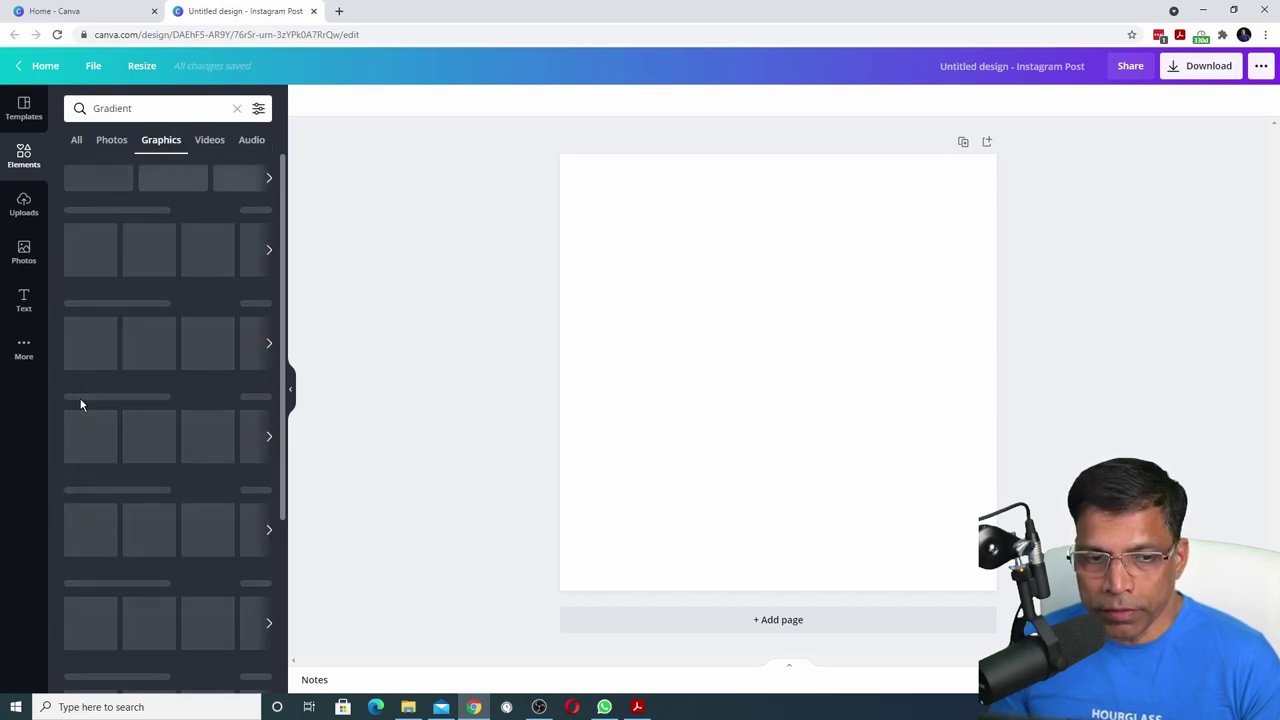
pyautogui.scroll(-5, 131, 284)
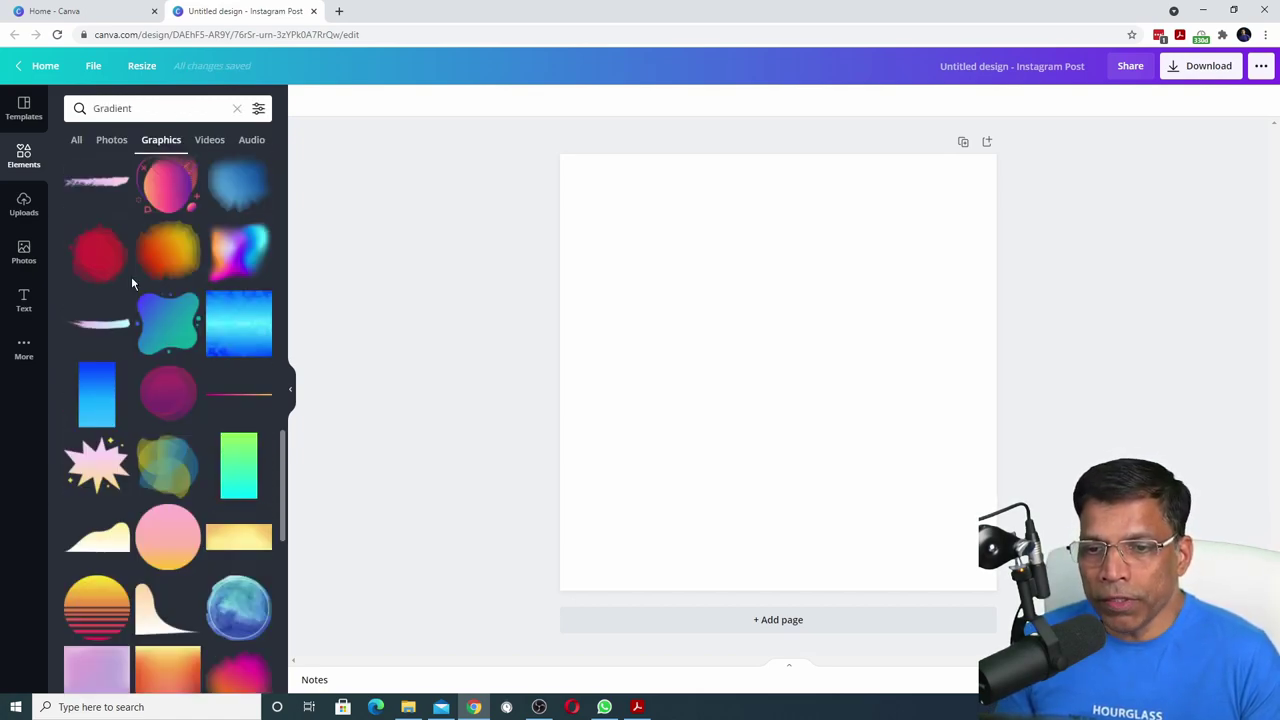
pyautogui.scroll(-3, 131, 276)
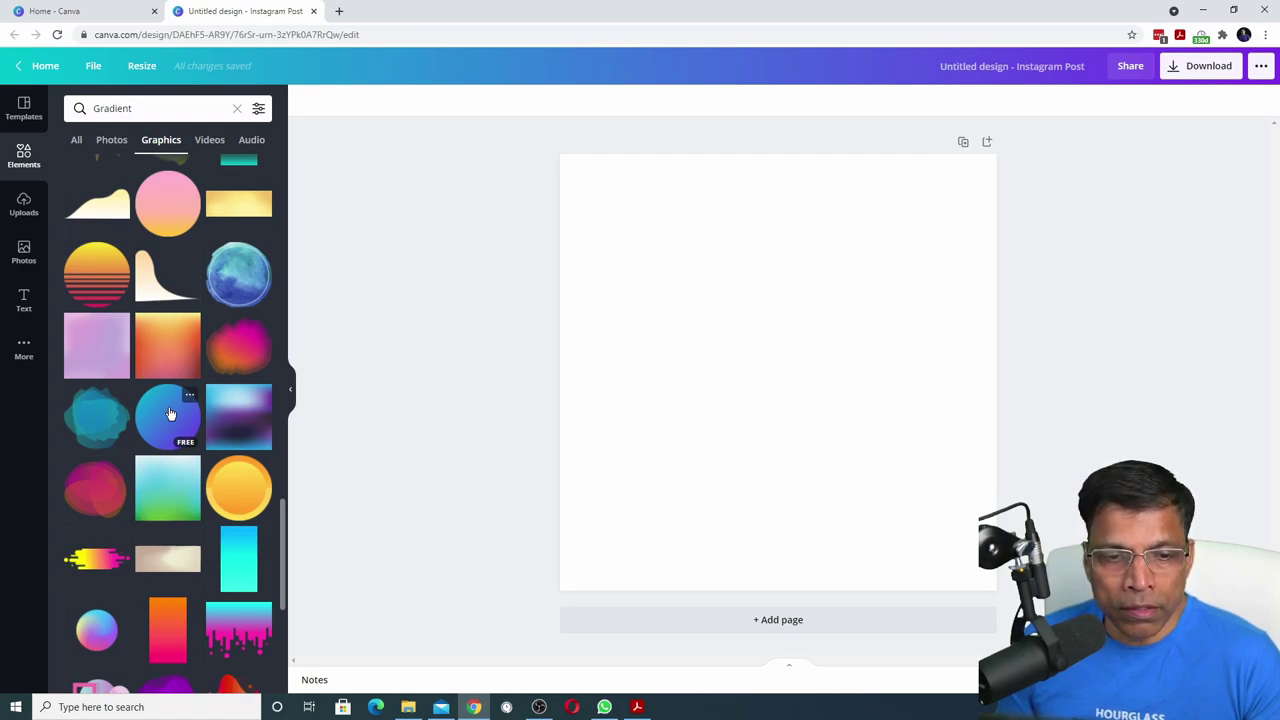
pyautogui.click(168, 414)
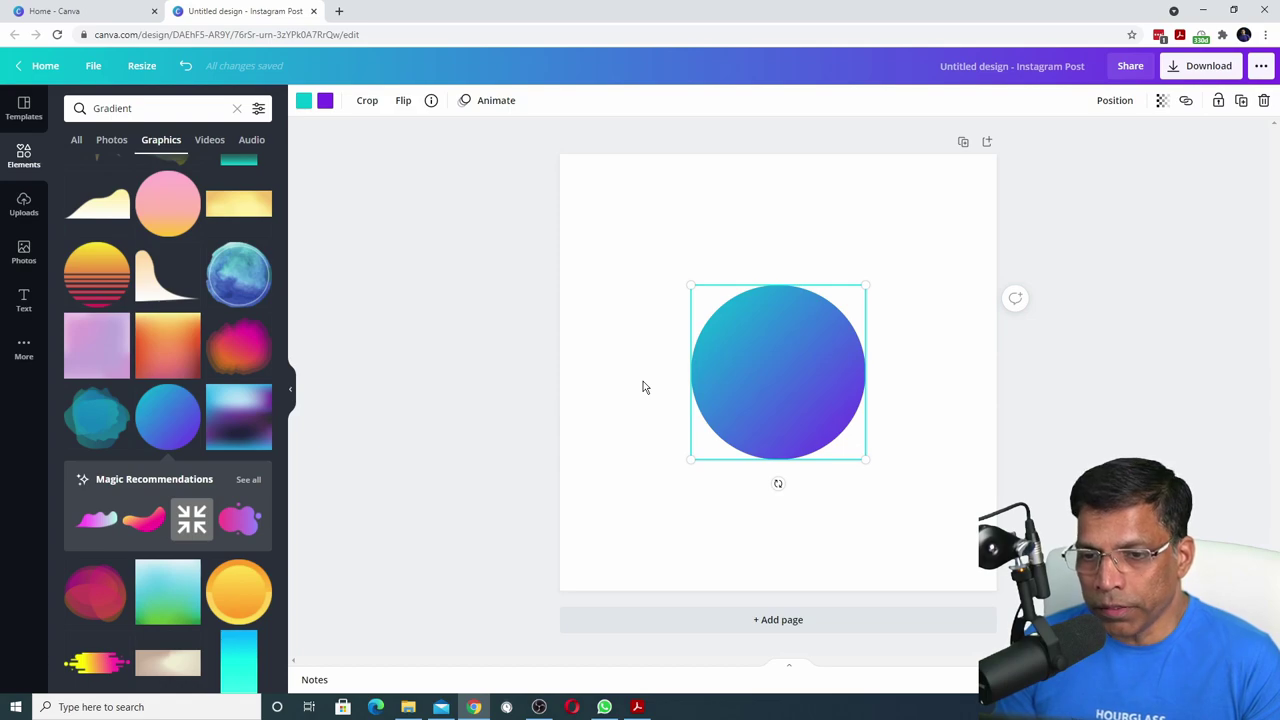
# Step: Recolour the circle's gradient to #3b0104 and #781327, then enlarge the circle
pyautogui.click(305, 103)
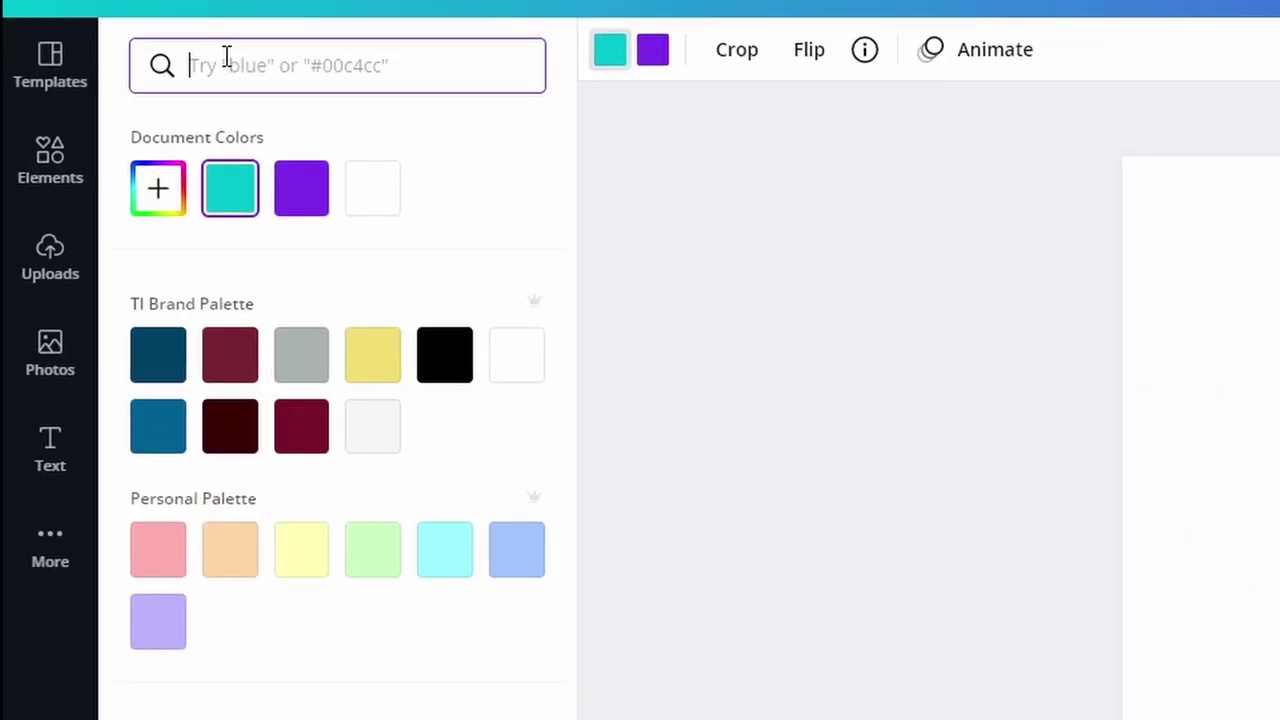
pyautogui.write('3B0F04')
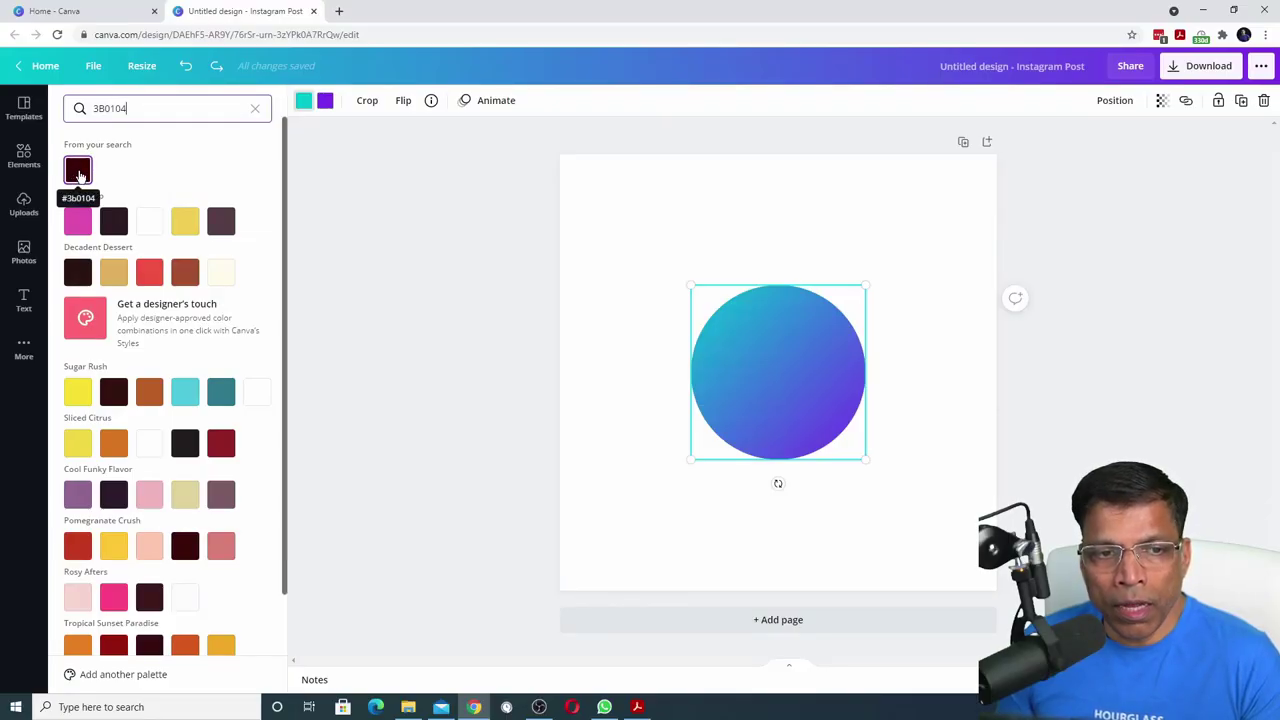
pyautogui.click(78, 172)
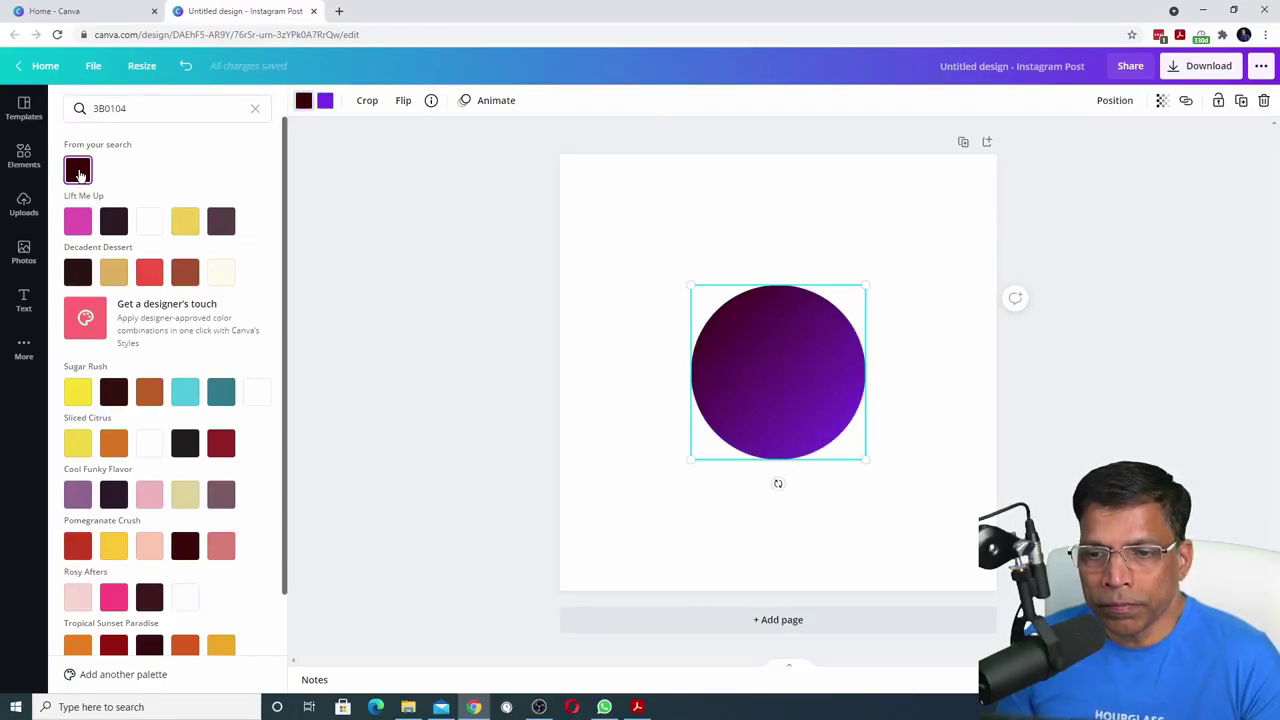
pyautogui.click(326, 104)
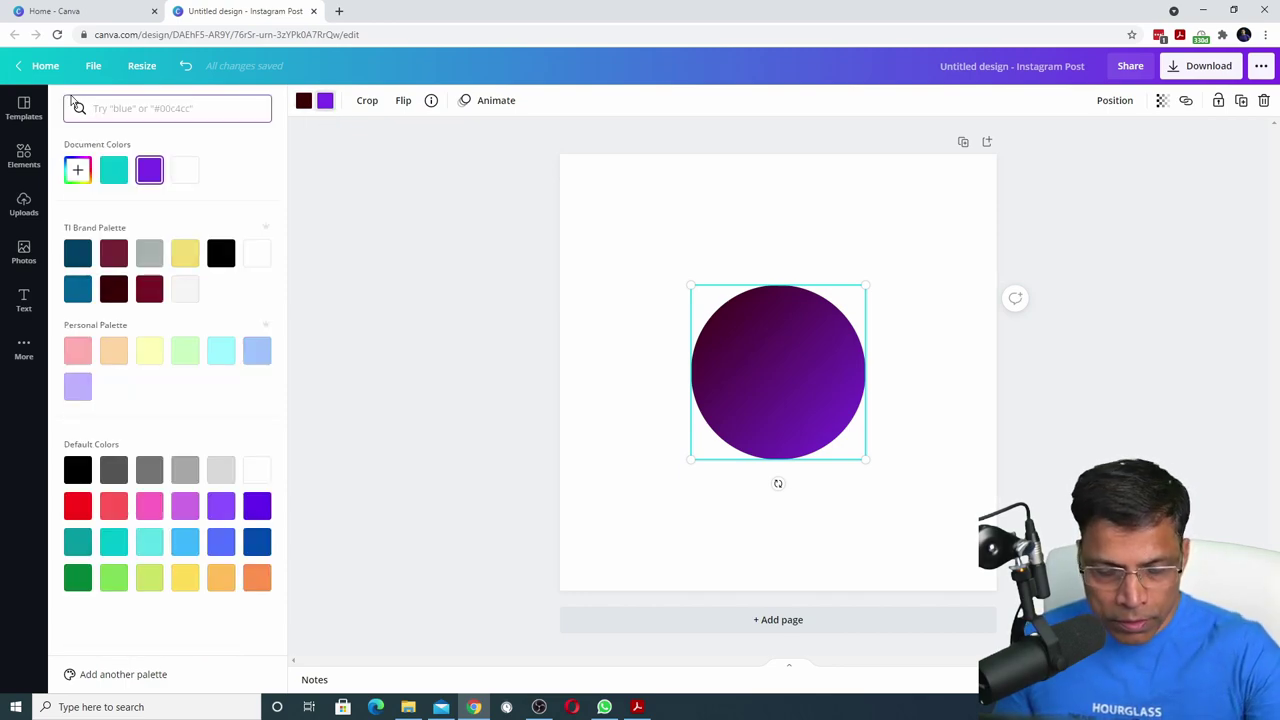
pyautogui.write('781327')
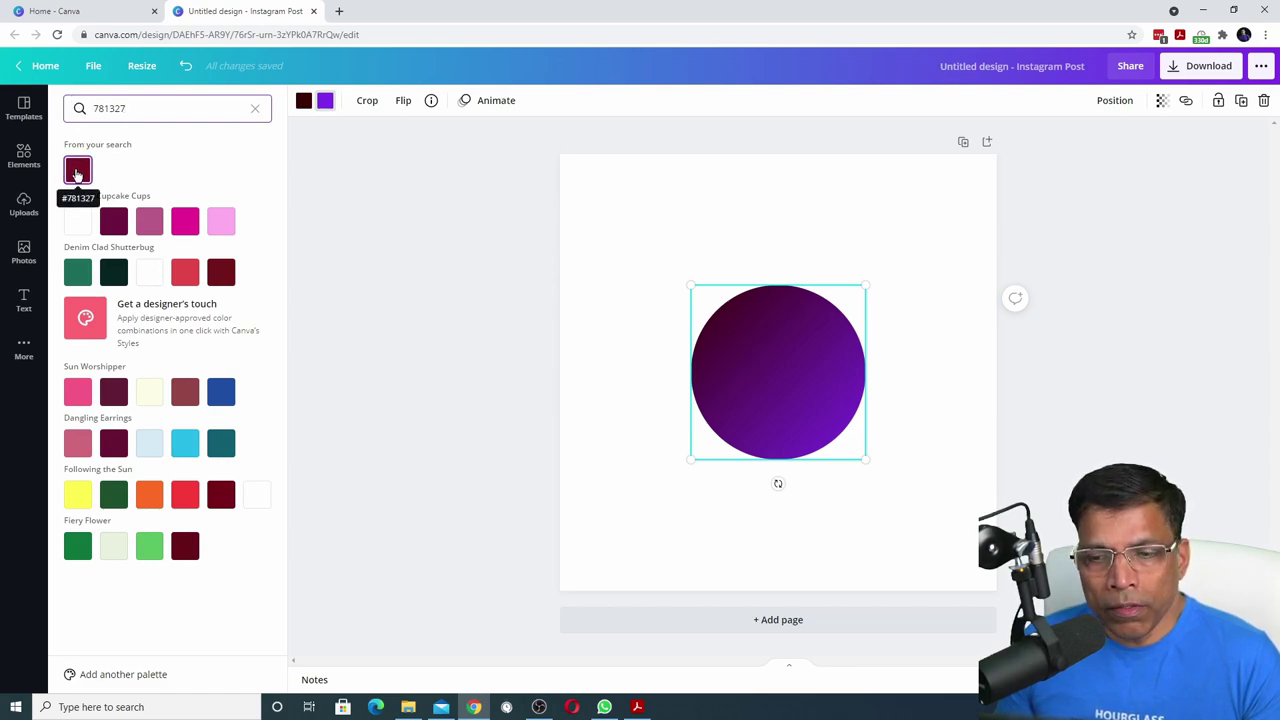
pyautogui.click(77, 172)
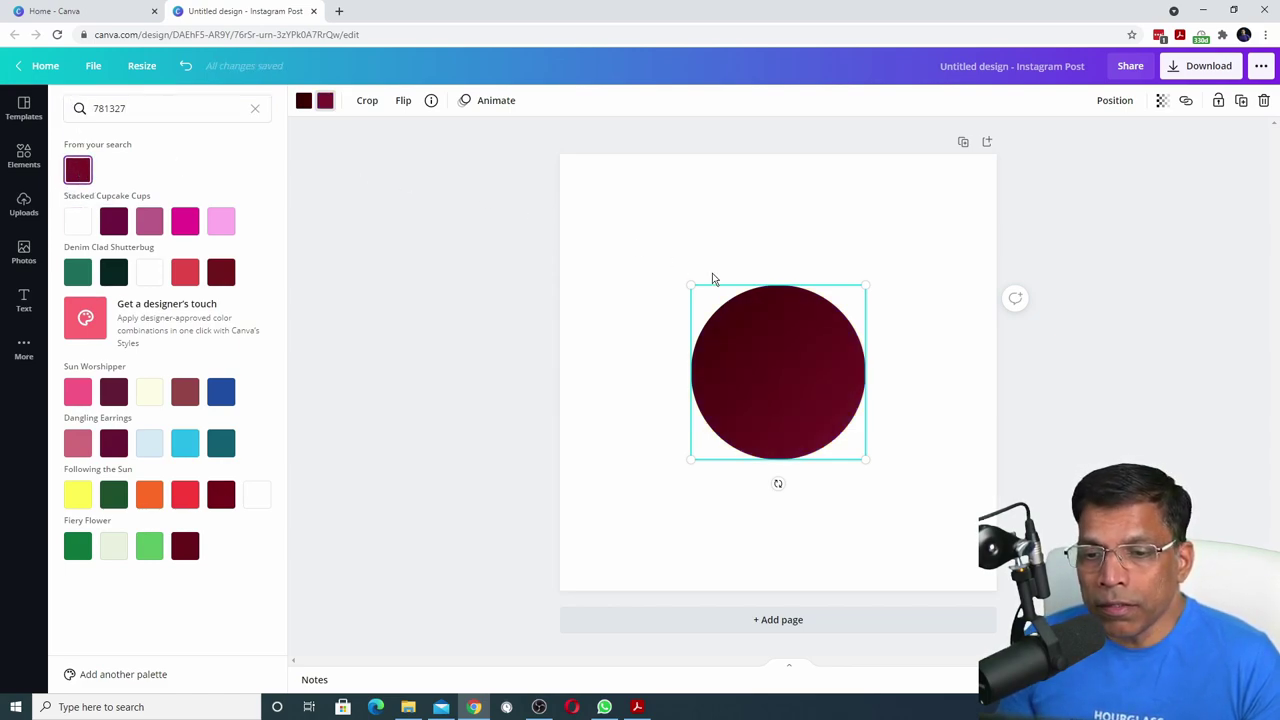
pyautogui.moveTo(693, 288); pyautogui.dragTo(622, 215)
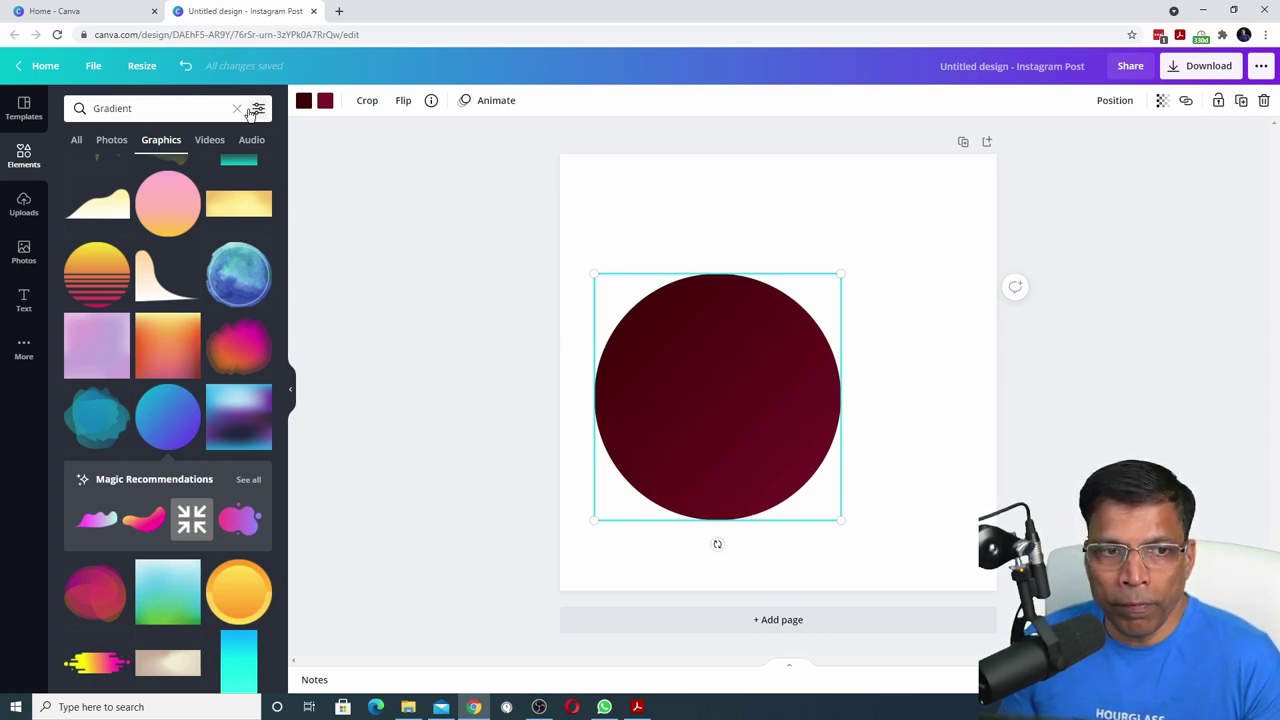
# Step: Add a plain circle from Lines & Shapes, shrink it and centre it on the gradient circle
pyautogui.click(24, 155)
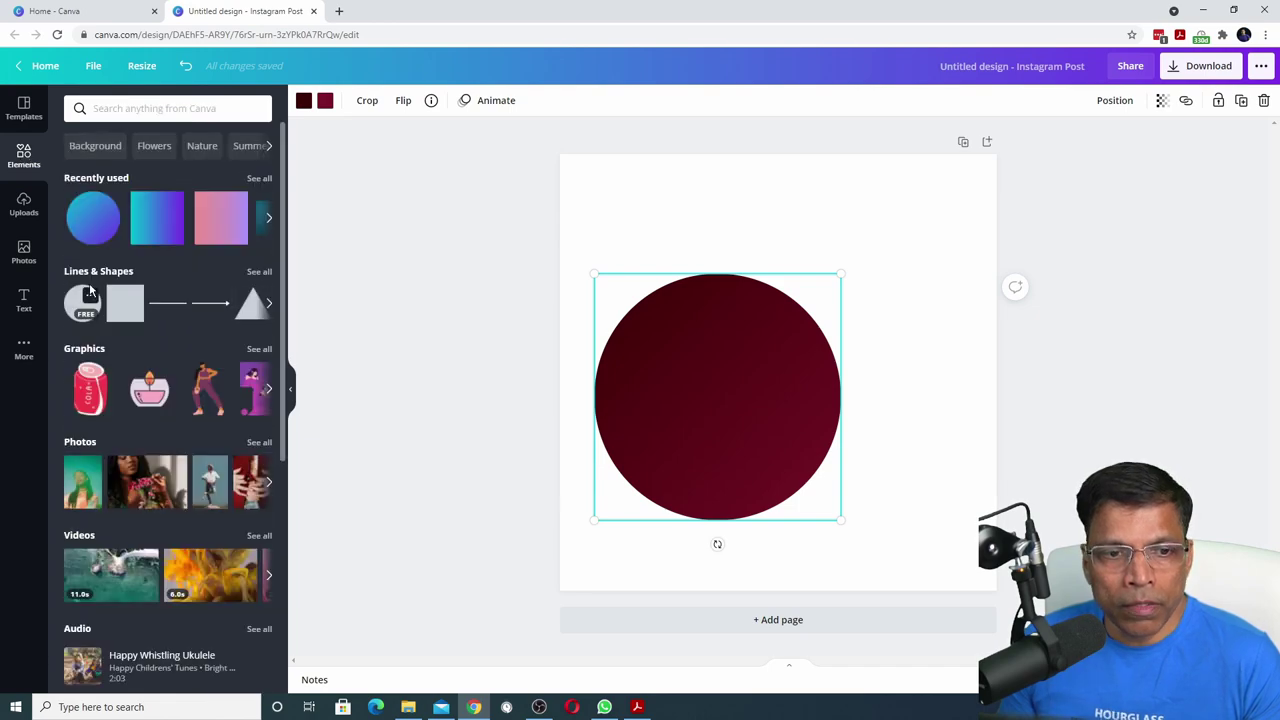
pyautogui.click(109, 273)
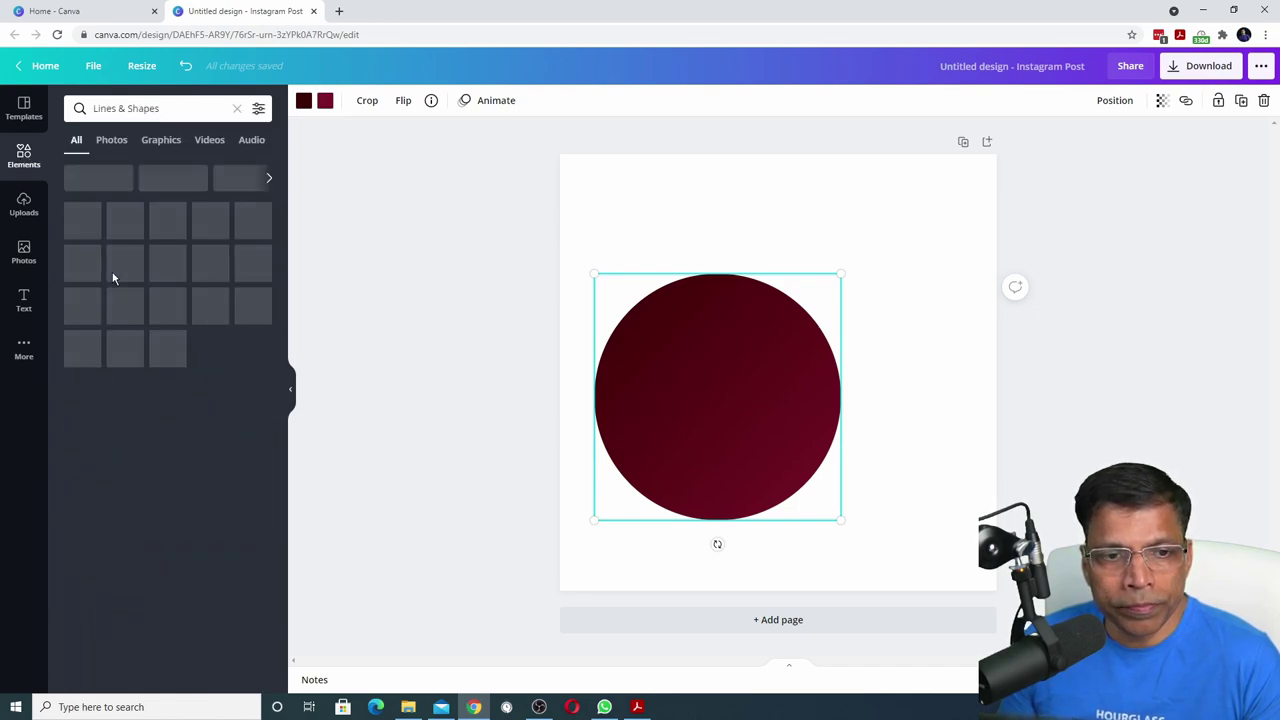
pyautogui.moveTo(86, 306); pyautogui.dragTo(750, 405)
pyautogui.moveTo(864, 538); pyautogui.dragTo(814, 487)
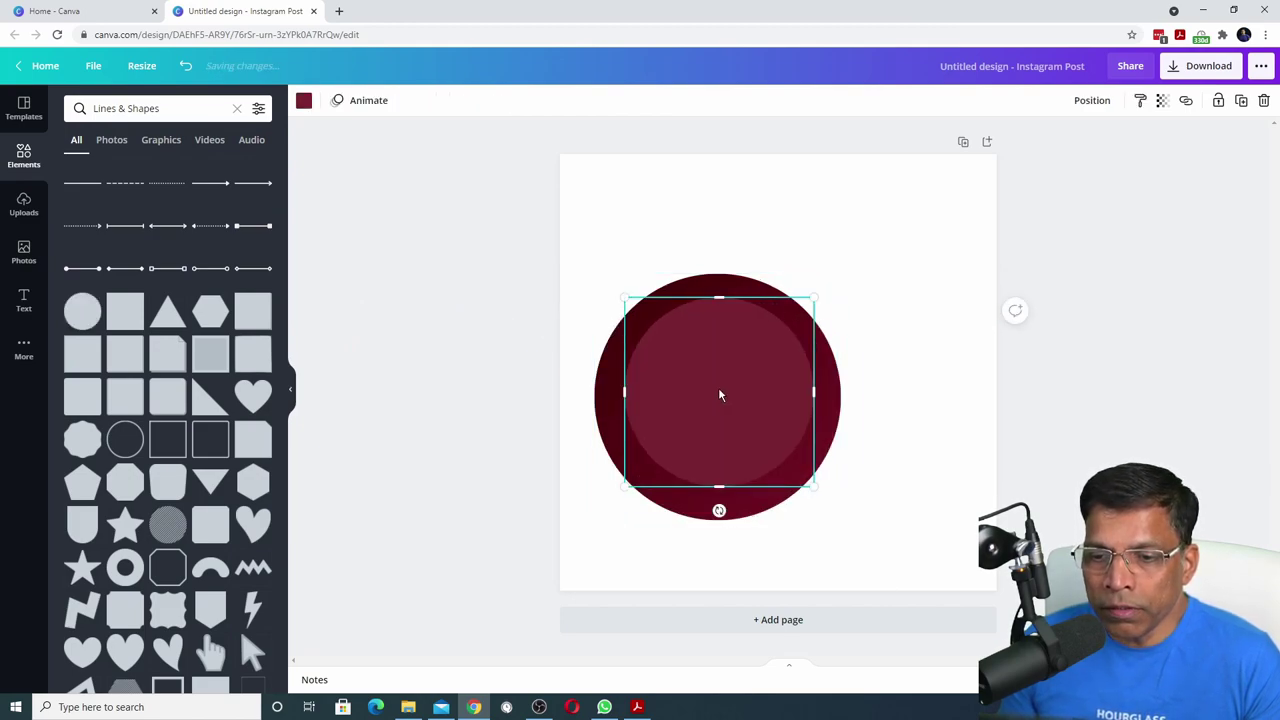
pyautogui.moveTo(719, 395); pyautogui.dragTo(718, 397)
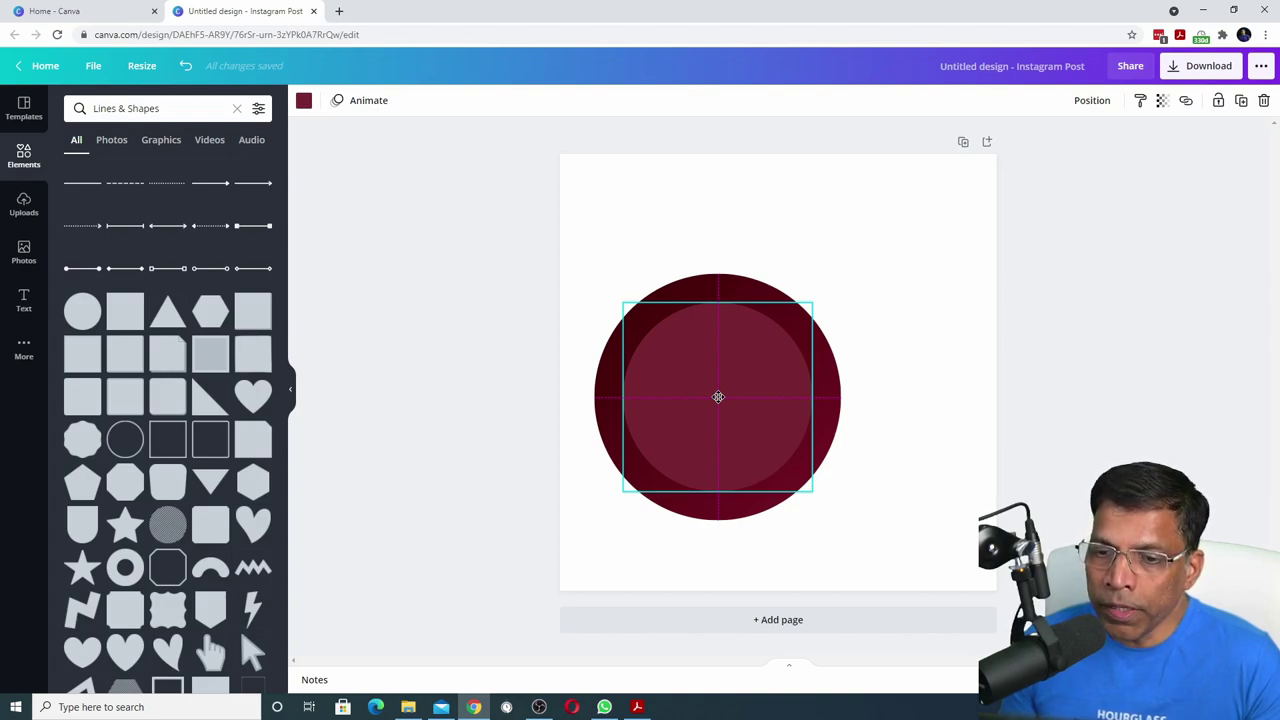
pyautogui.moveTo(718, 397); pyautogui.dragTo(718, 397)
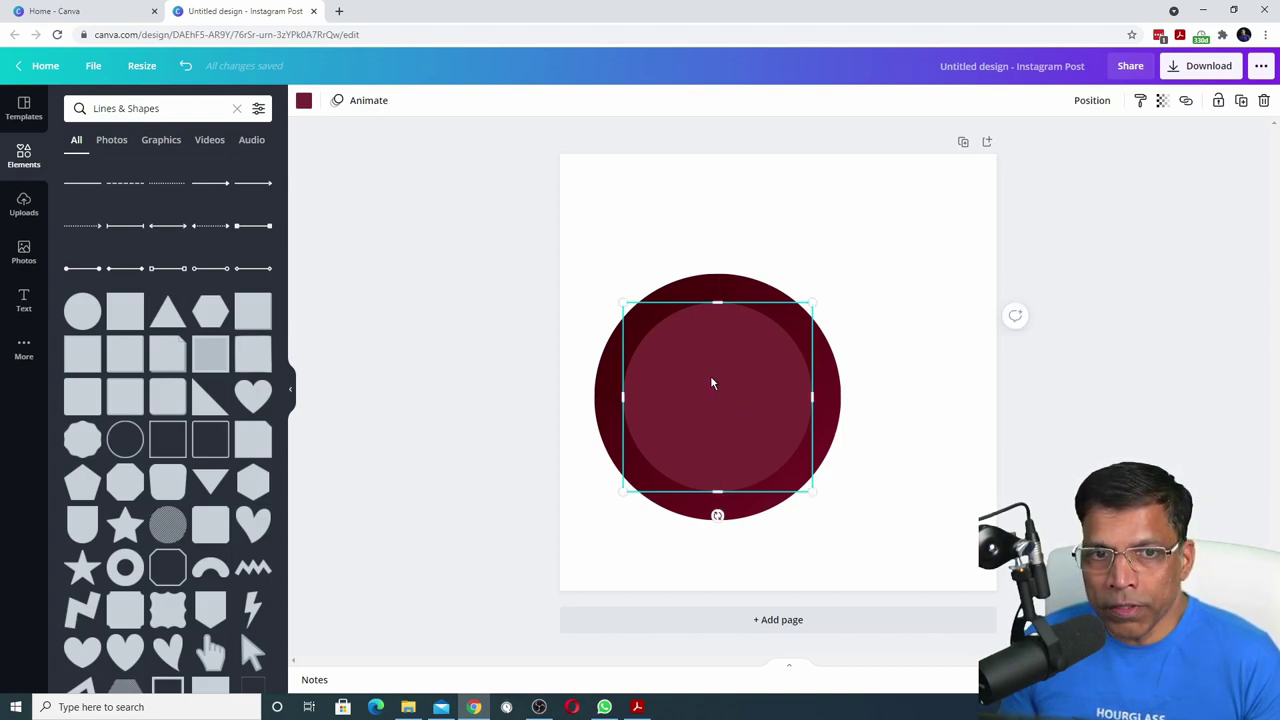
# Step: Make the inner circle white with transparency 70
pyautogui.click(304, 101)
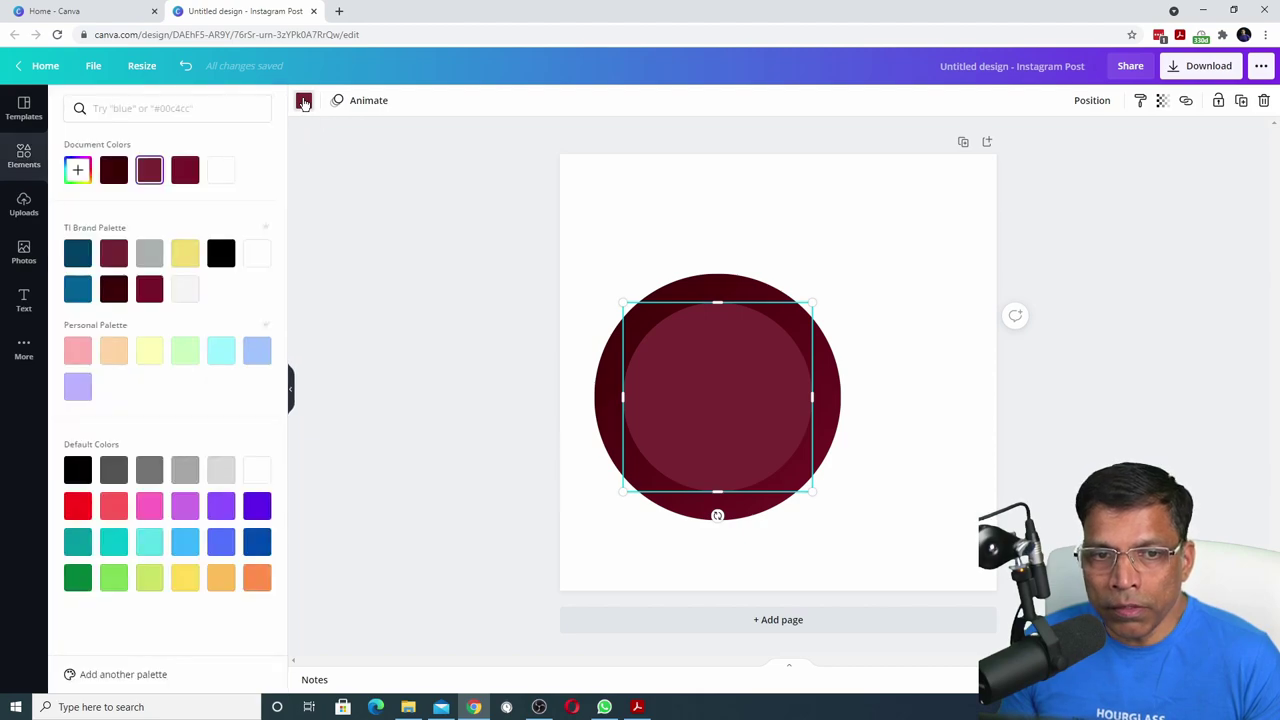
pyautogui.click(258, 254)
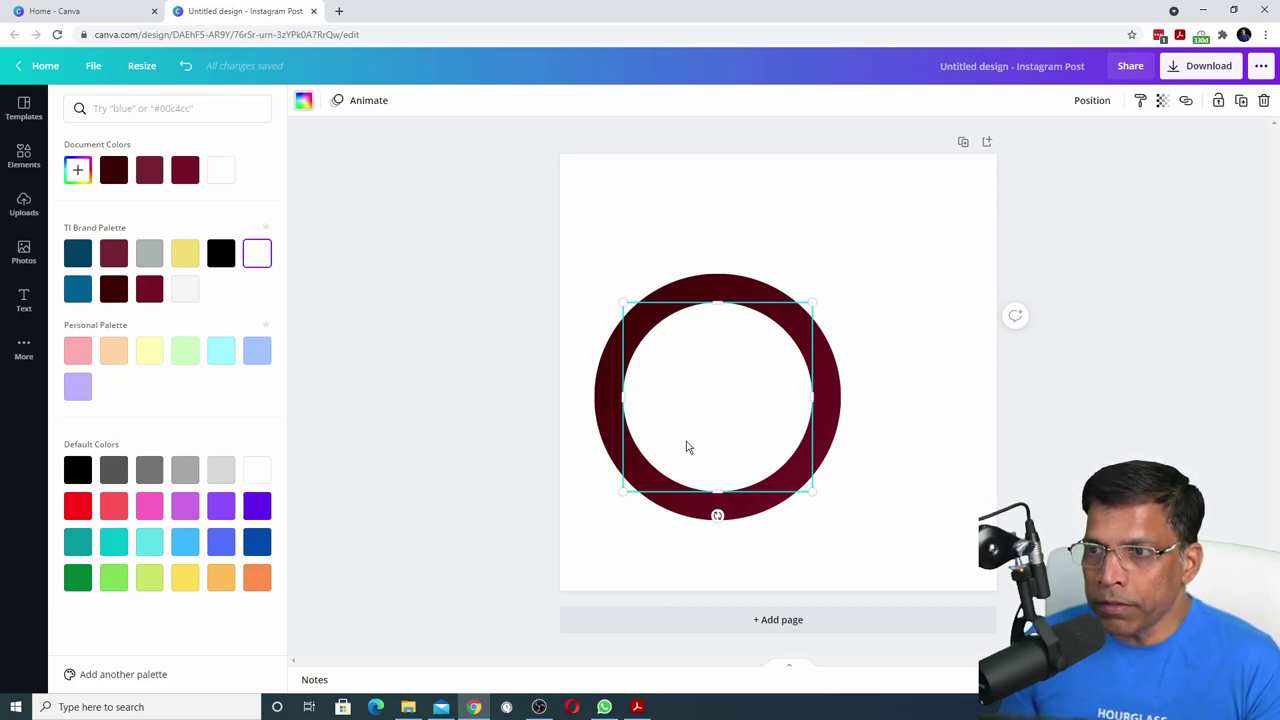
pyautogui.click(1162, 102)
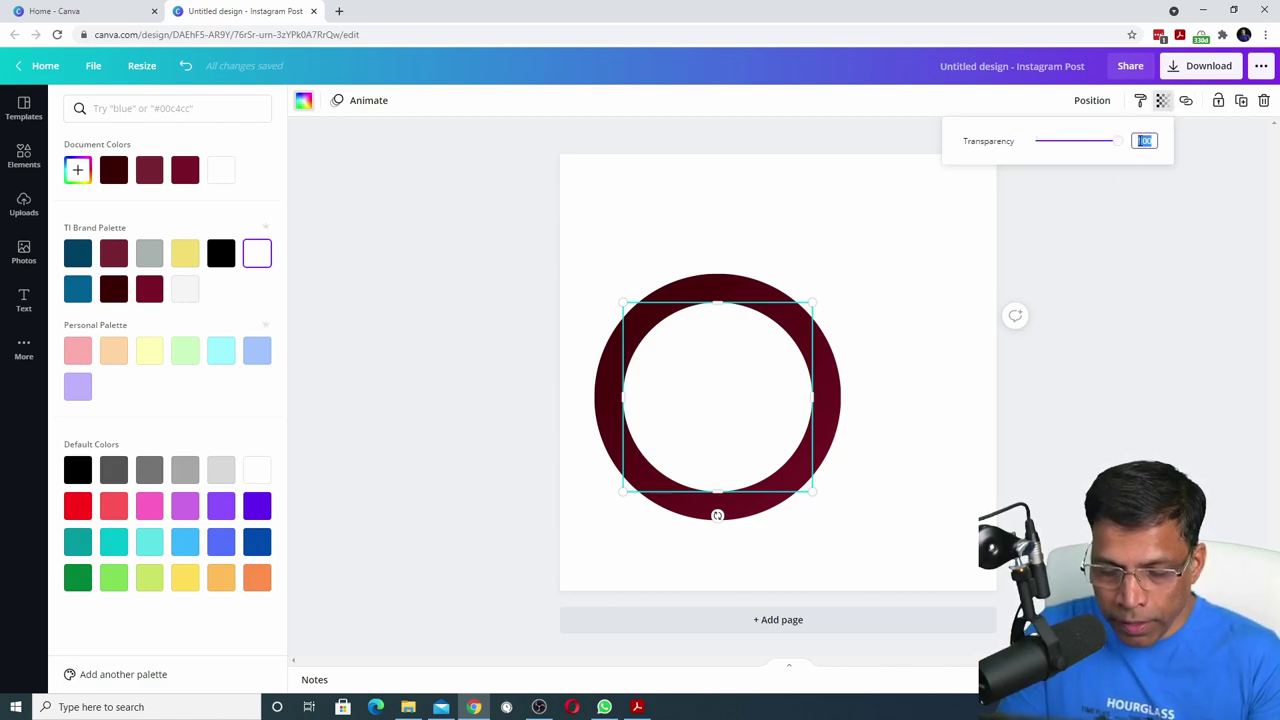
pyautogui.write('70')
pyautogui.press('Return')
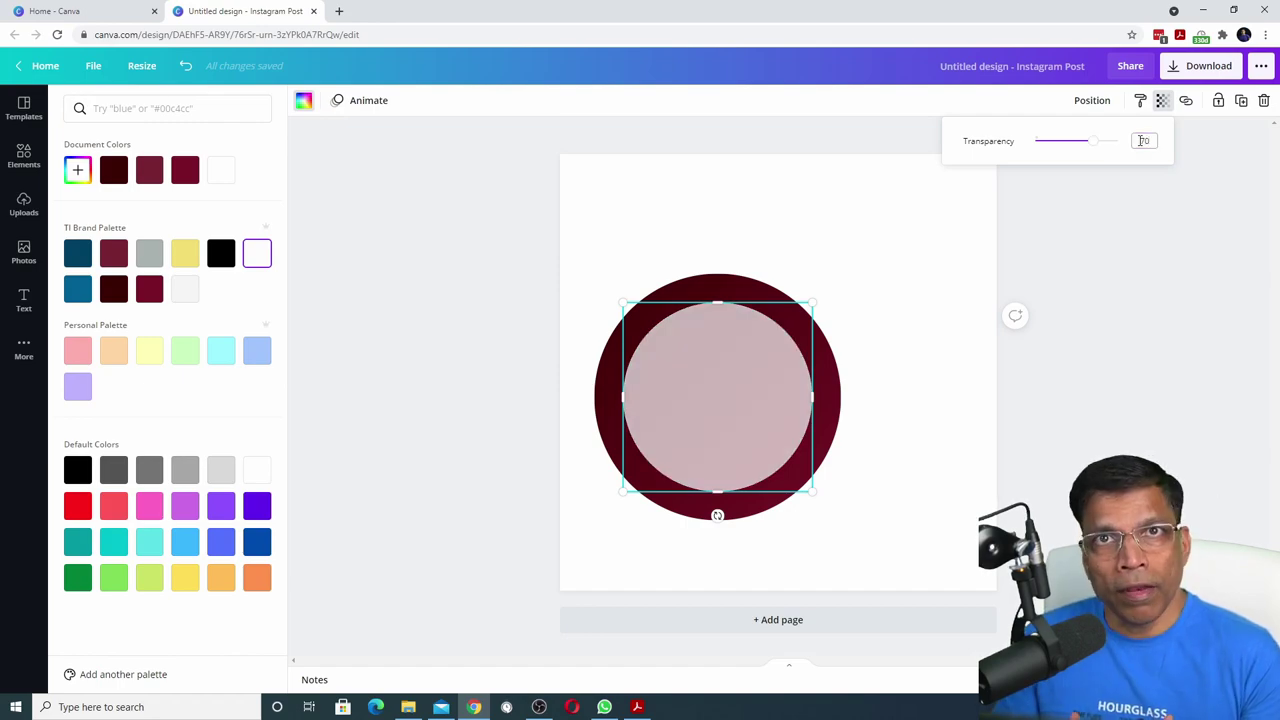
pyautogui.click(614, 246)
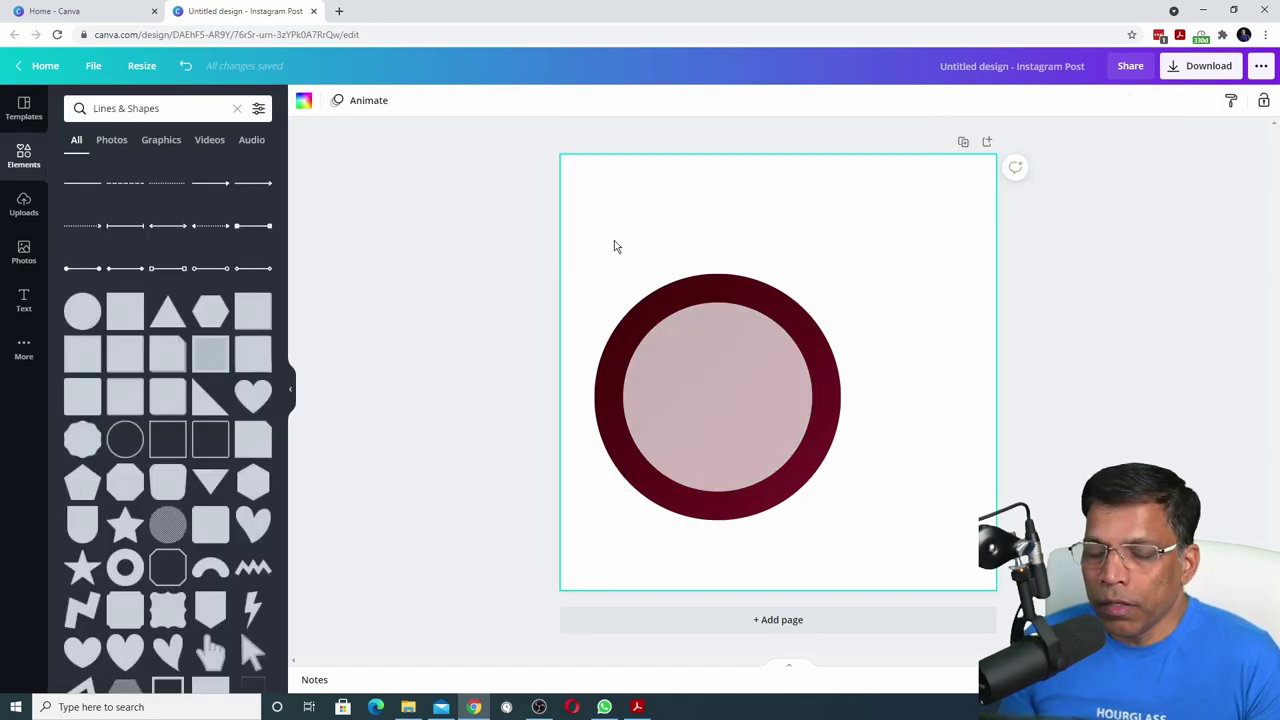
# Step: Group both circles, shrink the group to 336 × 336 and move it lower left
pyautogui.click(700, 296)
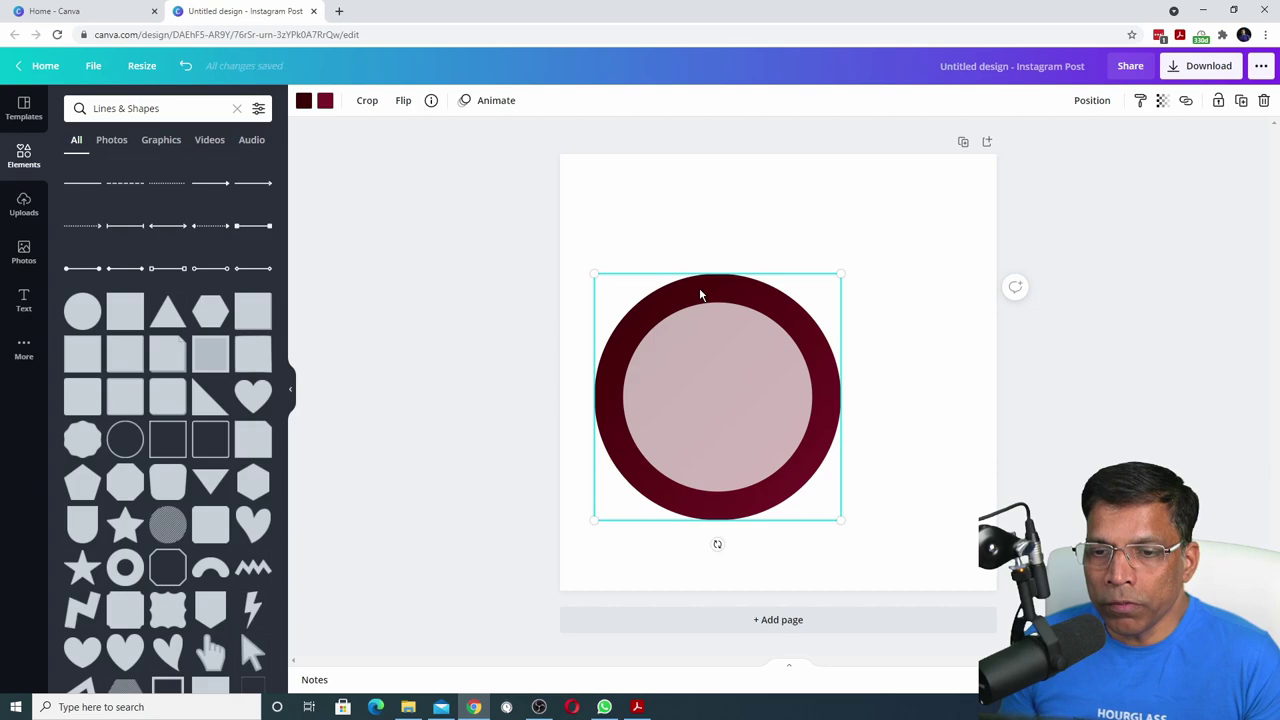
pyautogui.keyDown('shift'); pyautogui.click(708, 382); pyautogui.keyUp('shift')
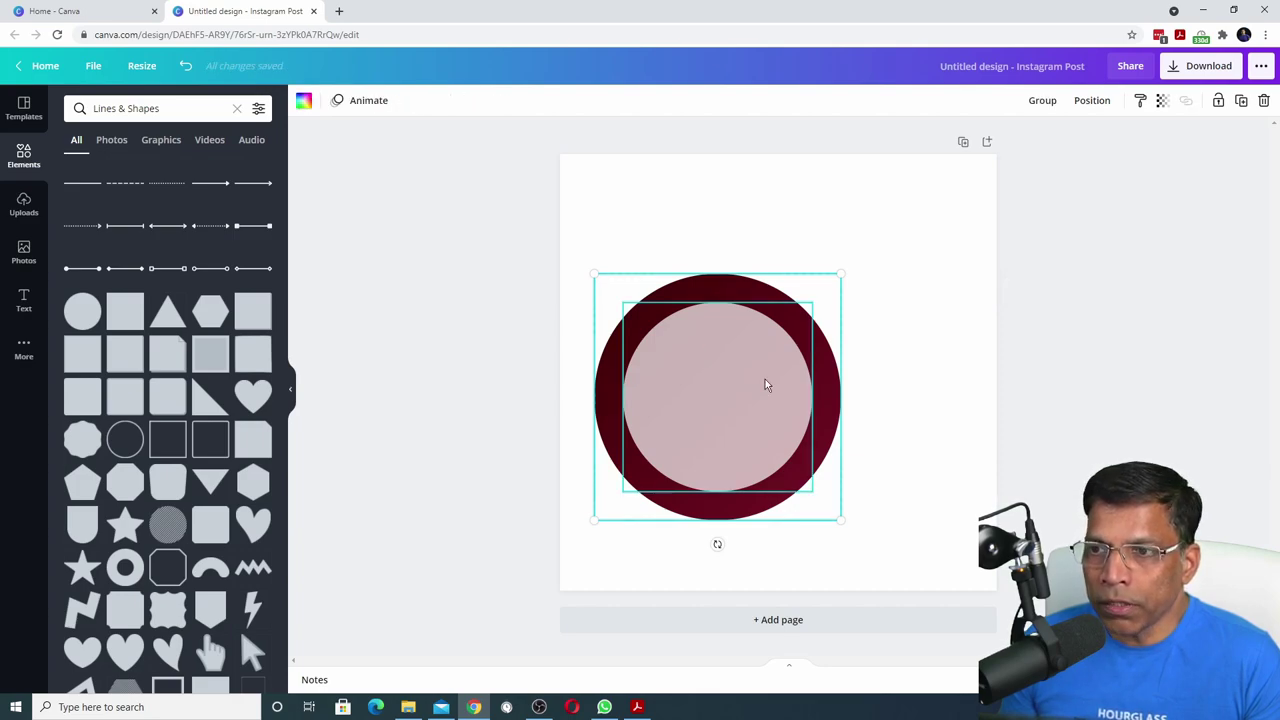
pyautogui.click(1042, 101)
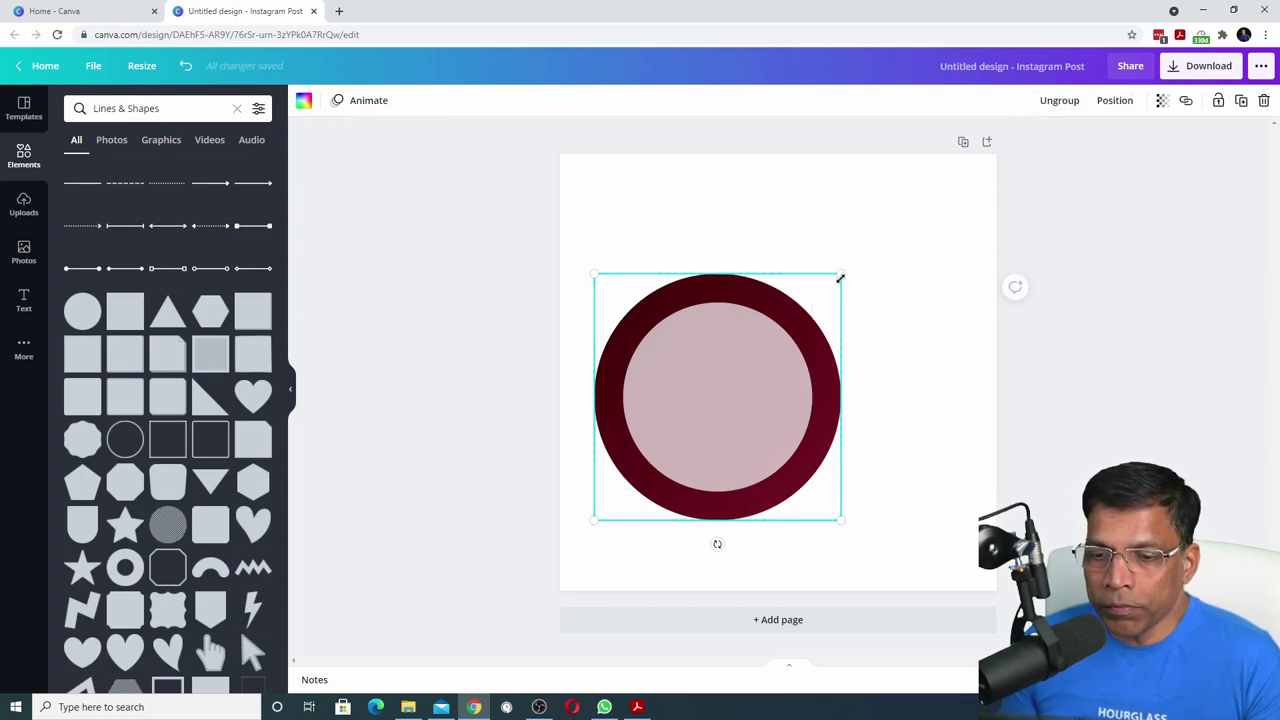
pyautogui.moveTo(843, 521); pyautogui.dragTo(726, 417)
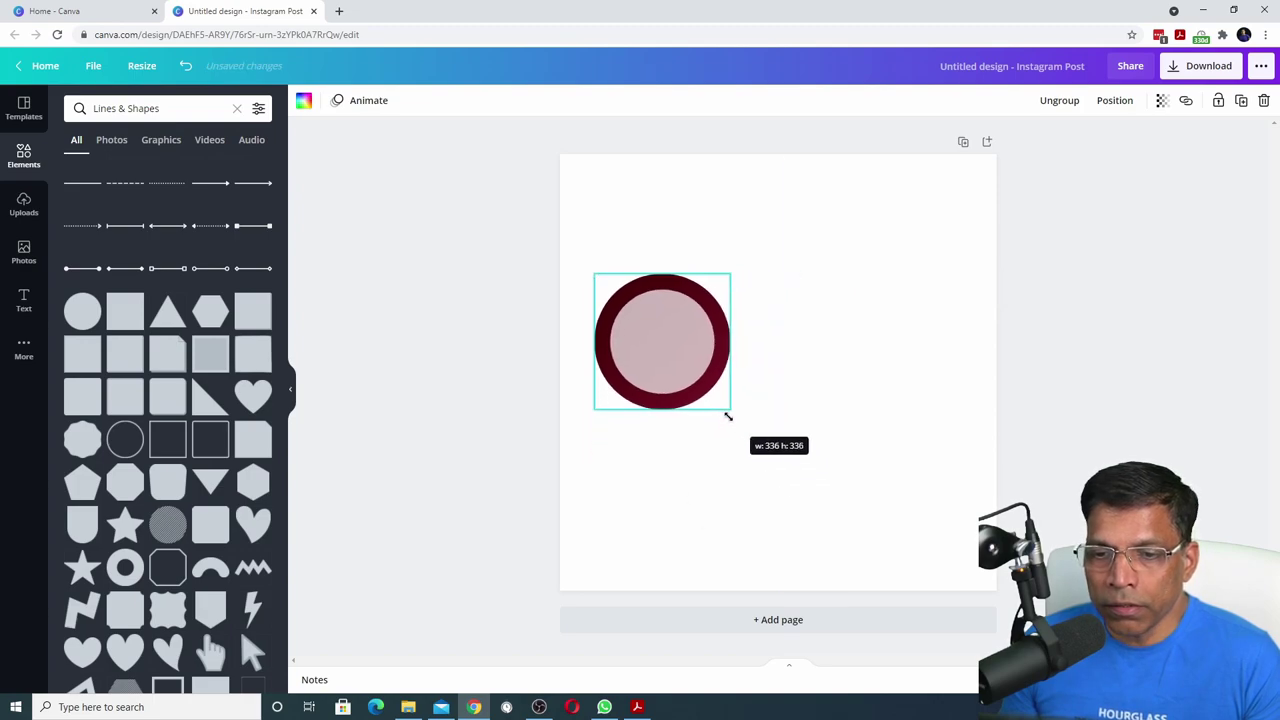
pyautogui.moveTo(670, 324); pyautogui.dragTo(657, 464)
pyautogui.click(692, 332)
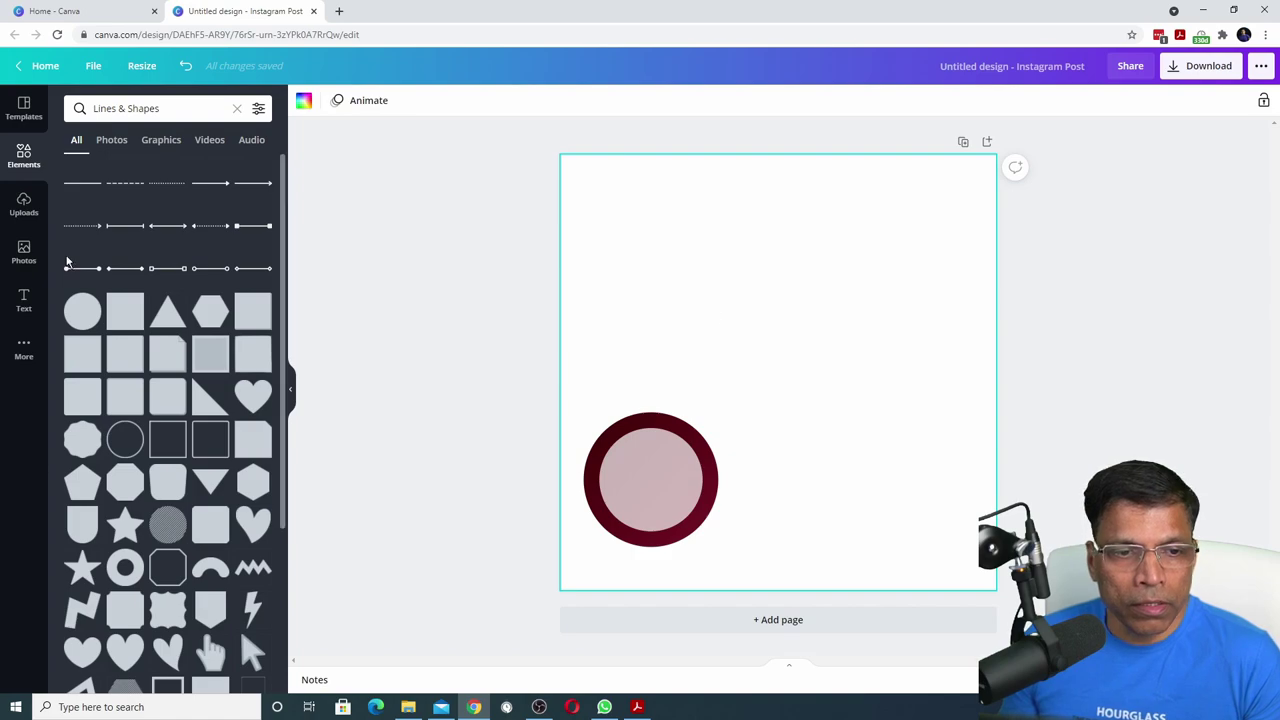
# Step: Add a subheading reading 'DATE: 11-06-21' and centre it inside the maroon ring
pyautogui.click(28, 298)
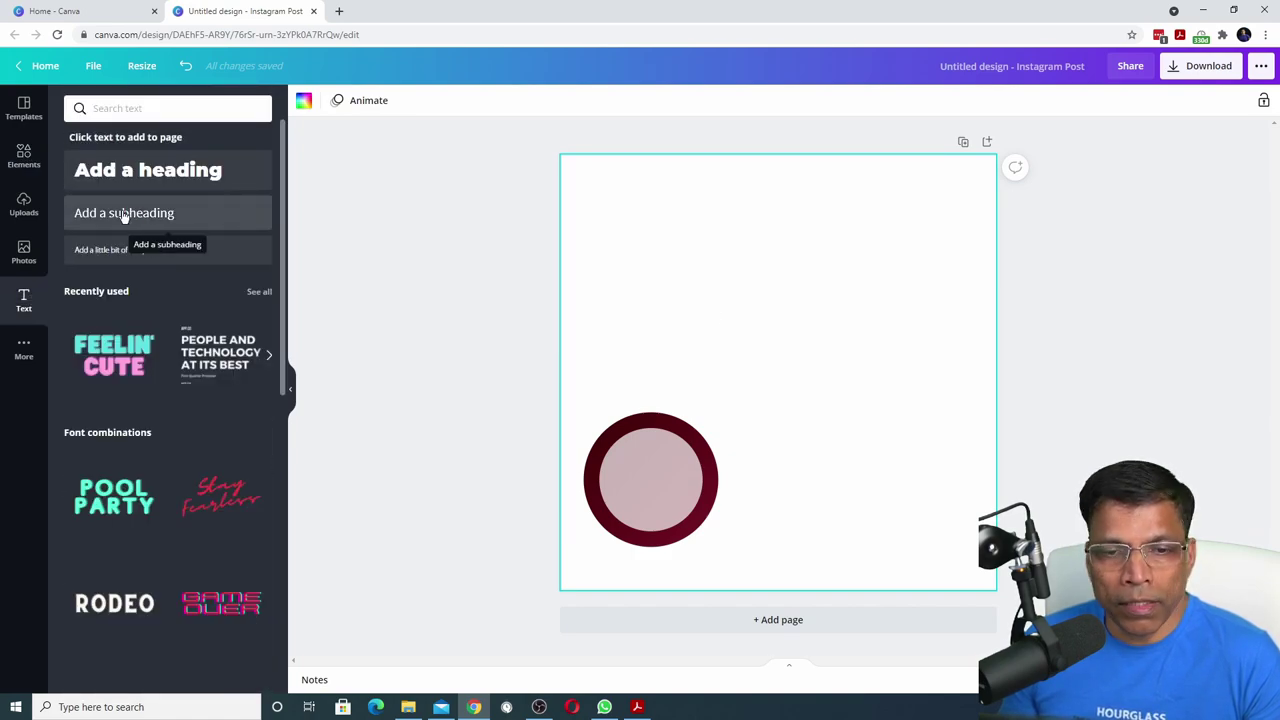
pyautogui.click(123, 216)
pyautogui.moveTo(748, 375); pyautogui.dragTo(645, 482)
pyautogui.write('DATE: 11-06-2')
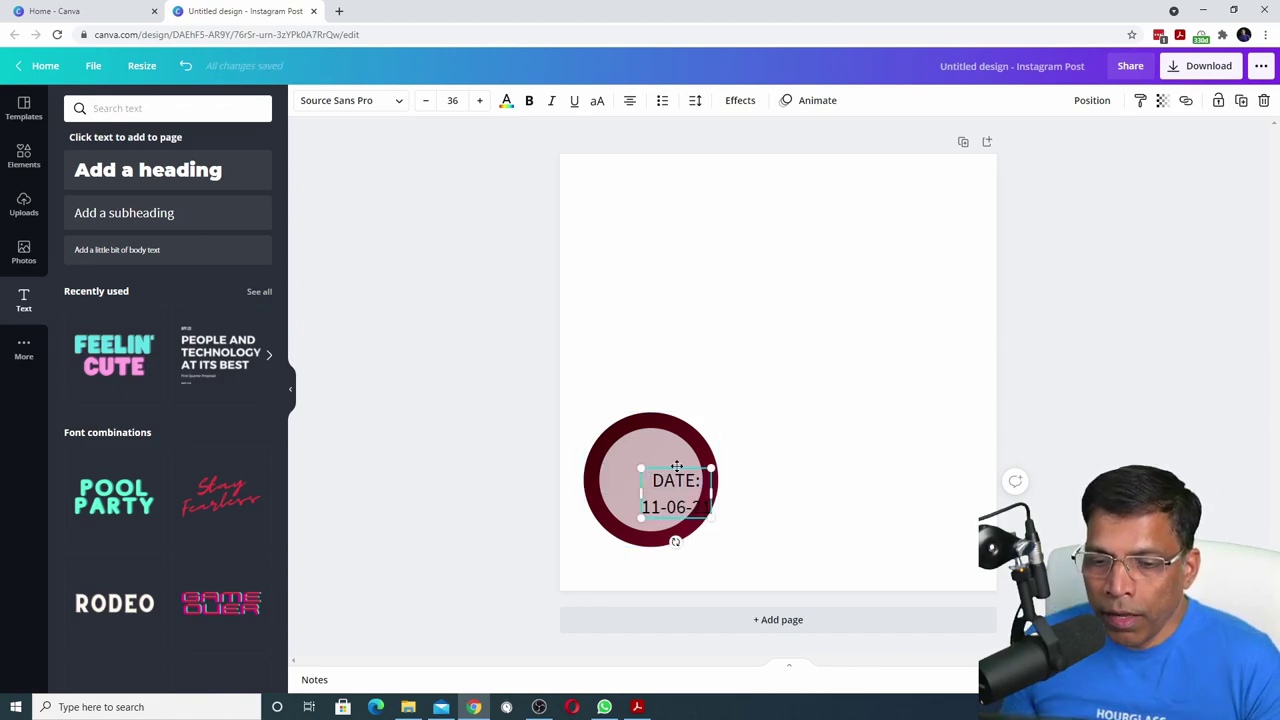
pyautogui.write('1')
pyautogui.moveTo(679, 467); pyautogui.dragTo(652, 456)
pyautogui.click(647, 478)
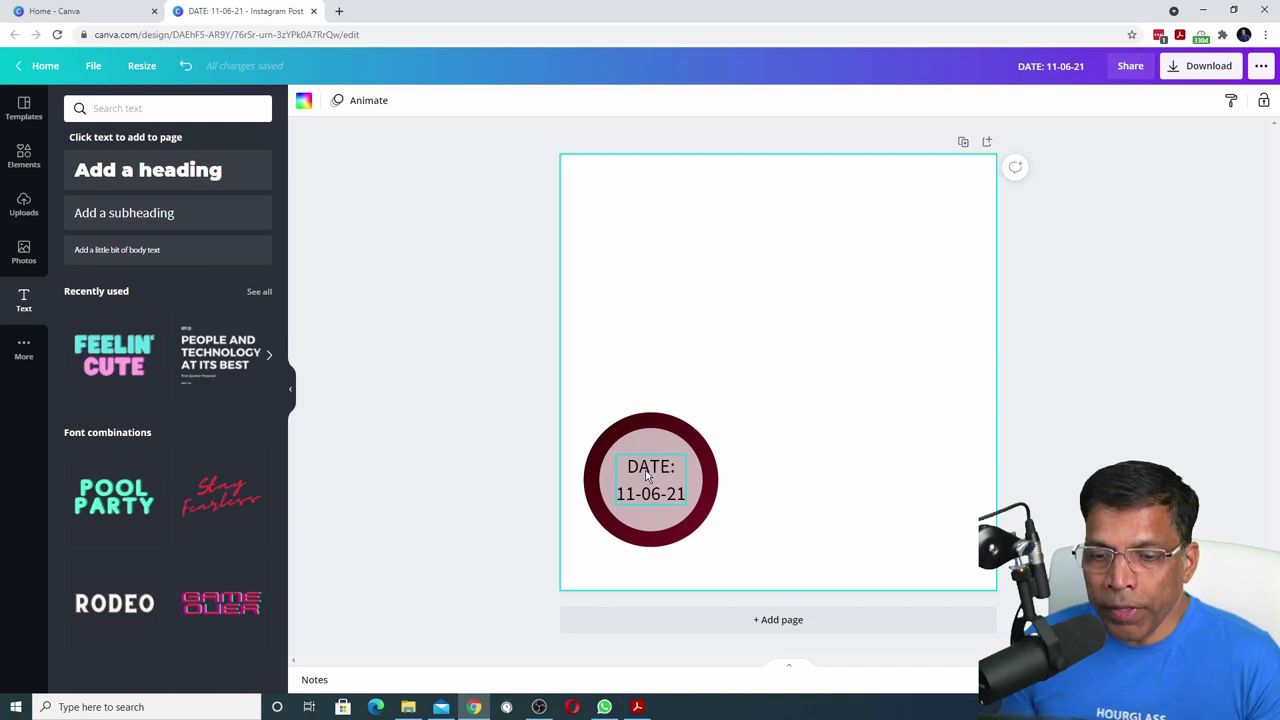
# Step: Try yellow, navy and dark brown on the DATE text, then set it to black
pyautogui.click(647, 477)
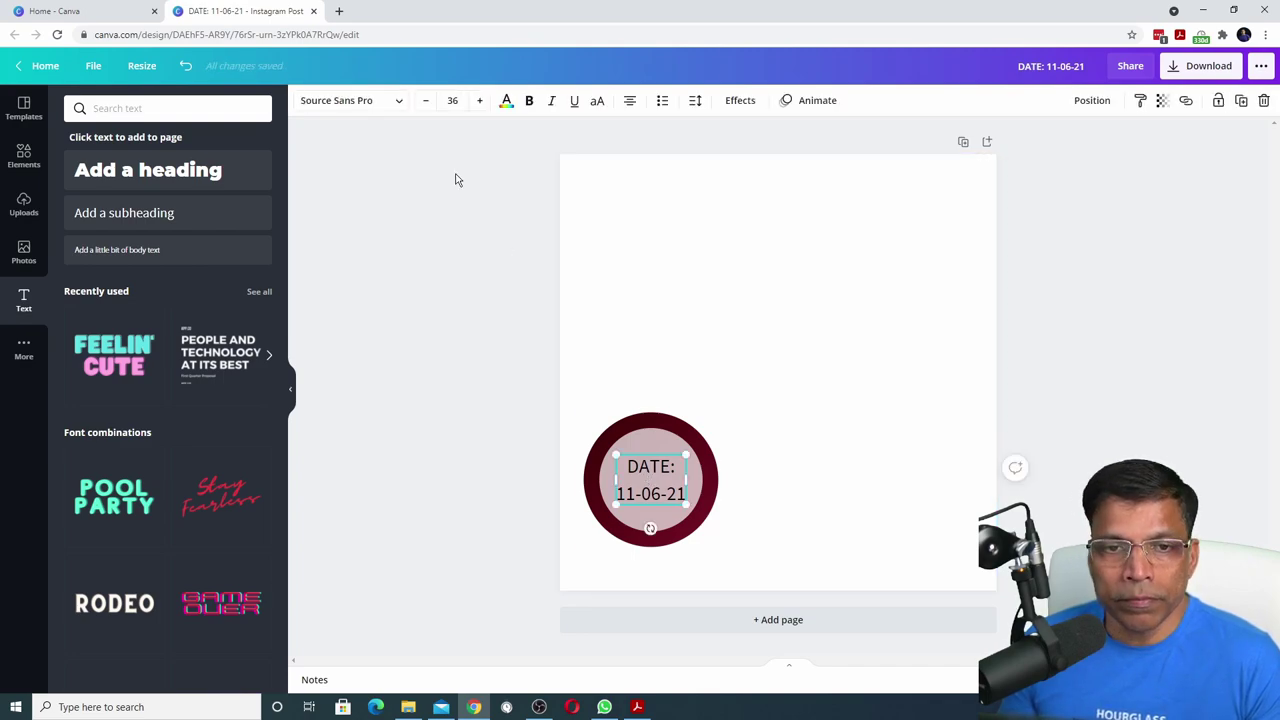
pyautogui.click(506, 100)
pyautogui.click(186, 252)
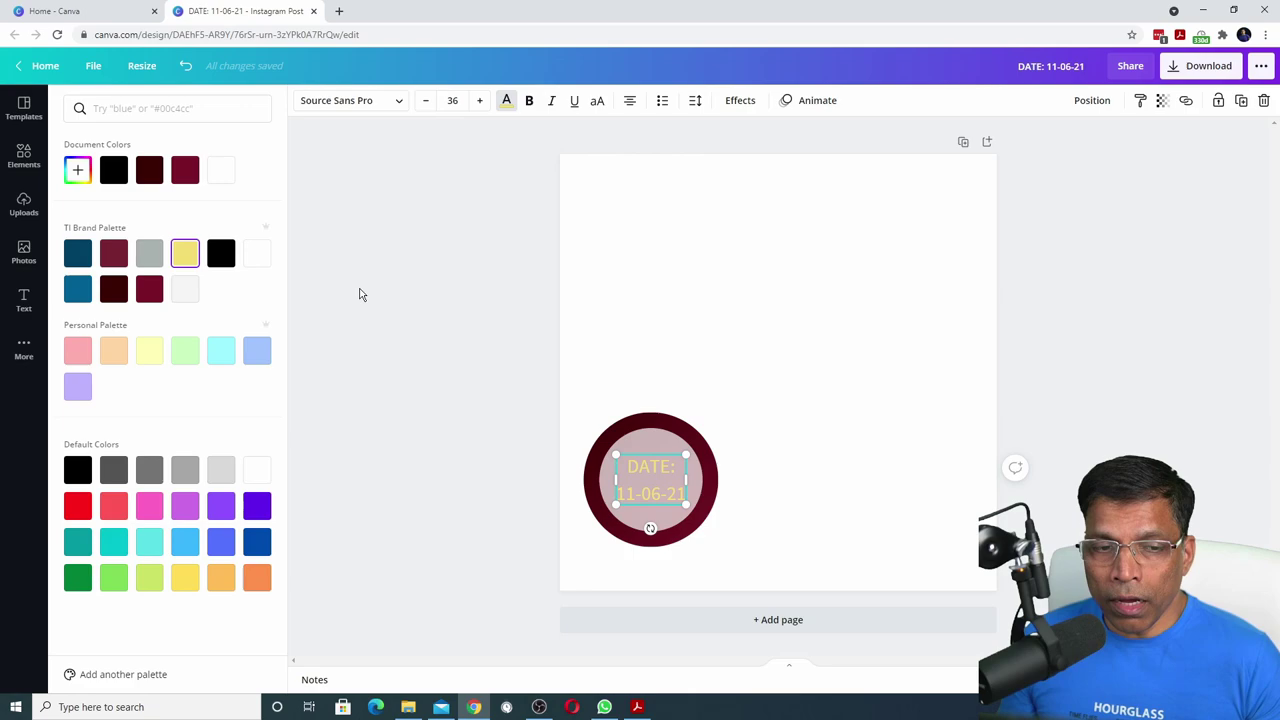
pyautogui.click(77, 252)
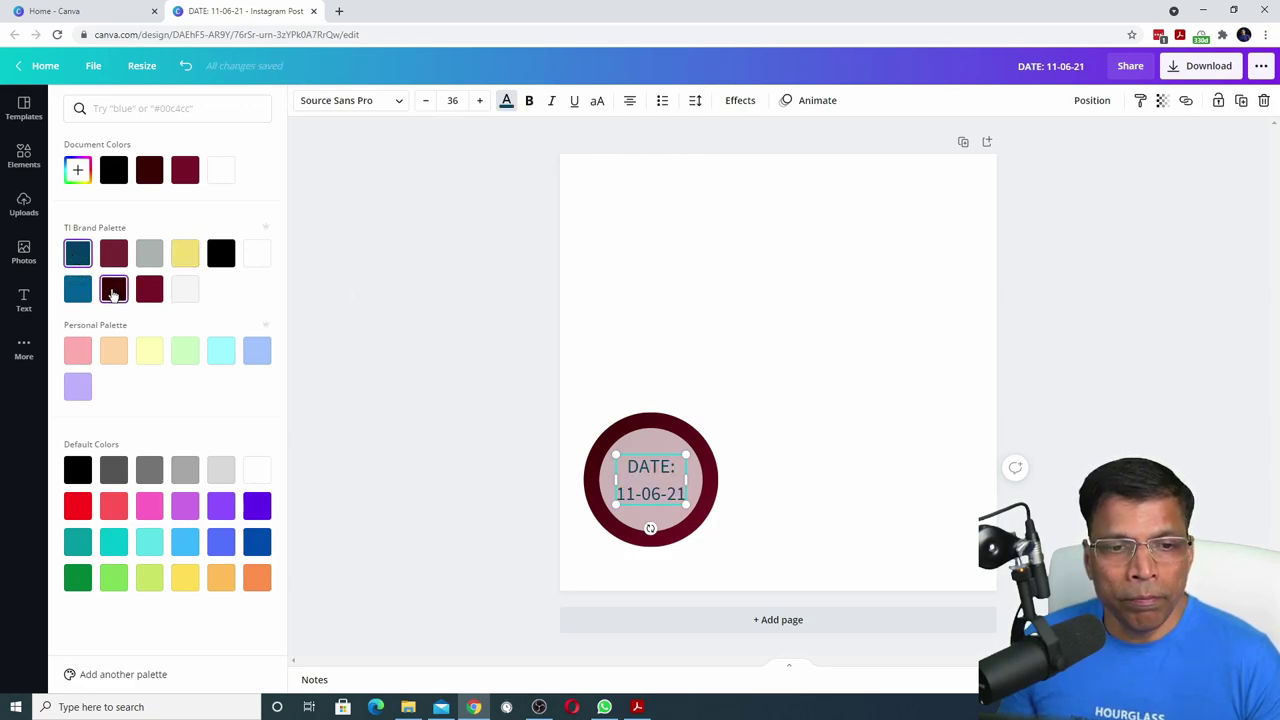
pyautogui.click(113, 288)
pyautogui.click(222, 255)
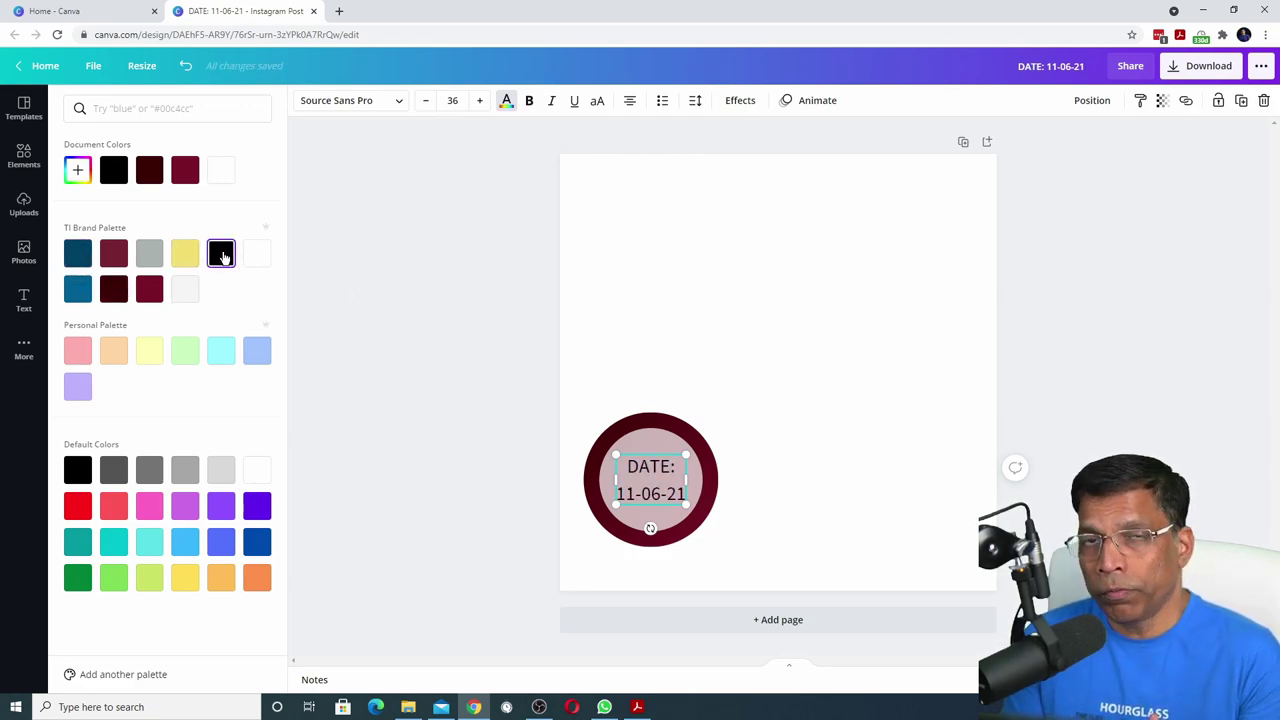
pyautogui.click(674, 381)
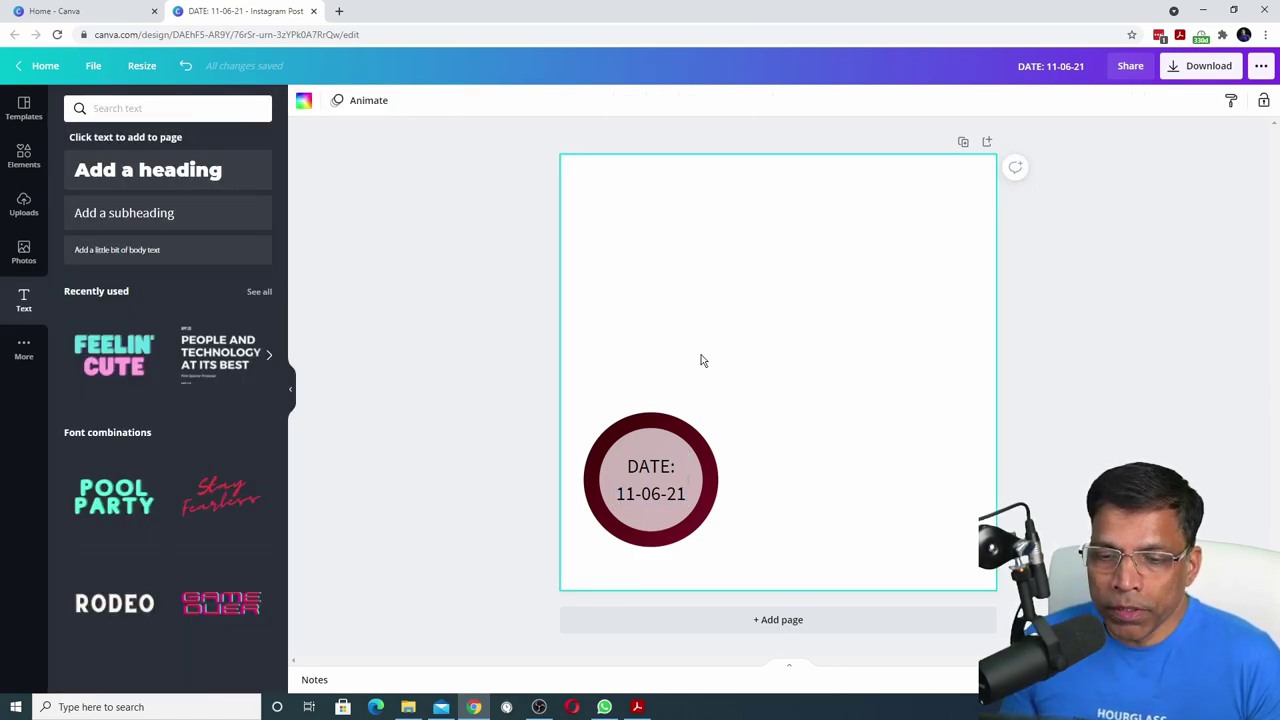
# Step: Duplicate the maroon ring and place the copy to its right
pyautogui.click(669, 423)
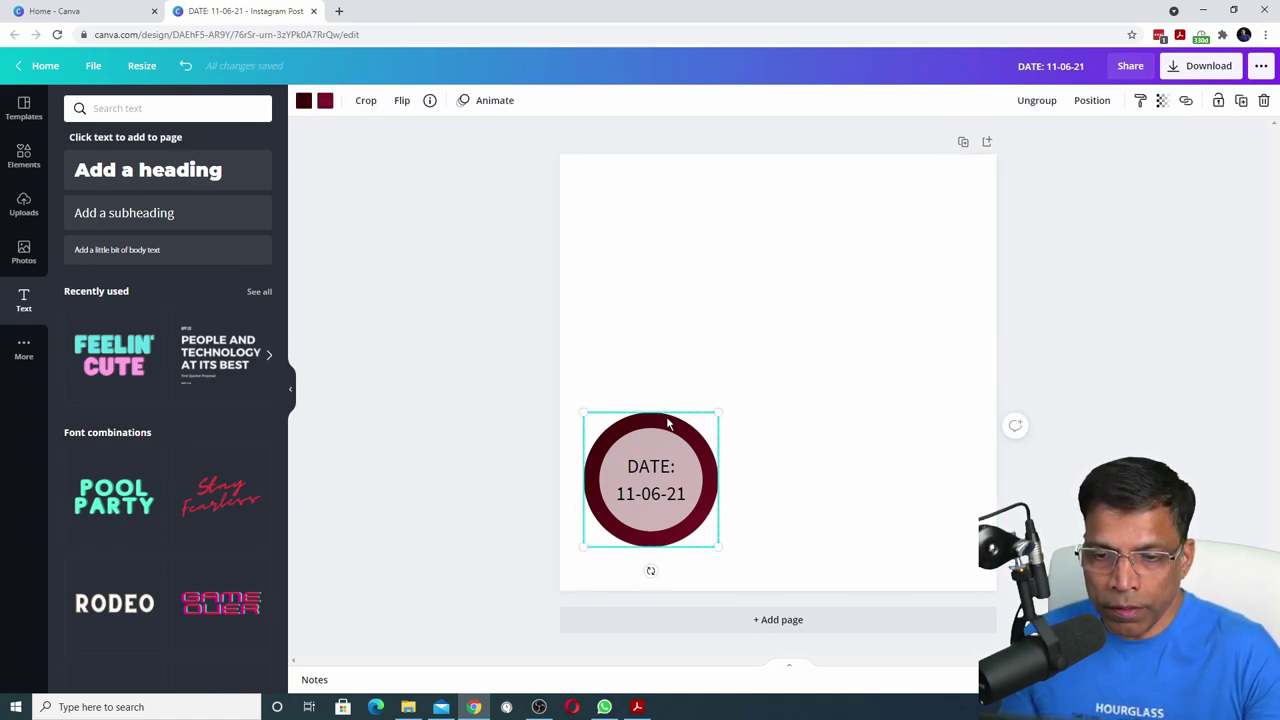
pyautogui.hotkey('ctrl', 'z')
pyautogui.hotkey('ctrl', 'z')
pyautogui.hotkey('ctrl', 'z')
pyautogui.hotkey('ctrl', 'z')
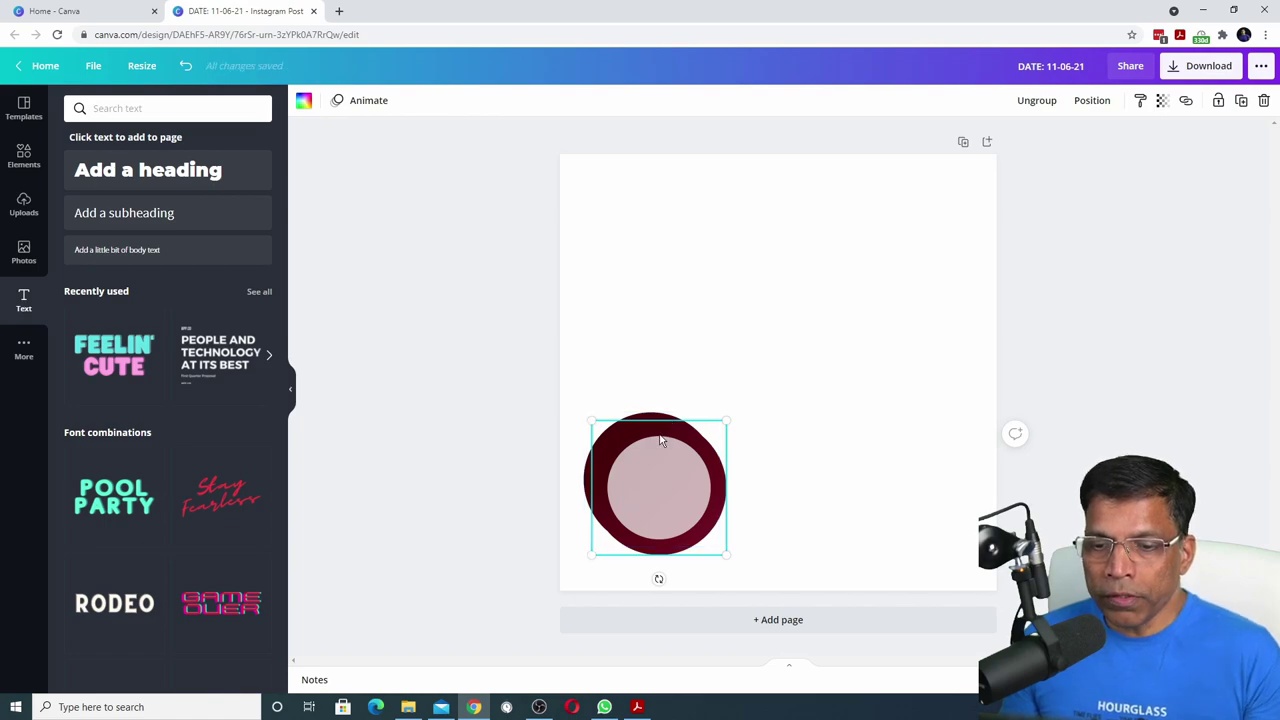
pyautogui.moveTo(655, 432); pyautogui.dragTo(800, 426)
pyautogui.click(763, 395)
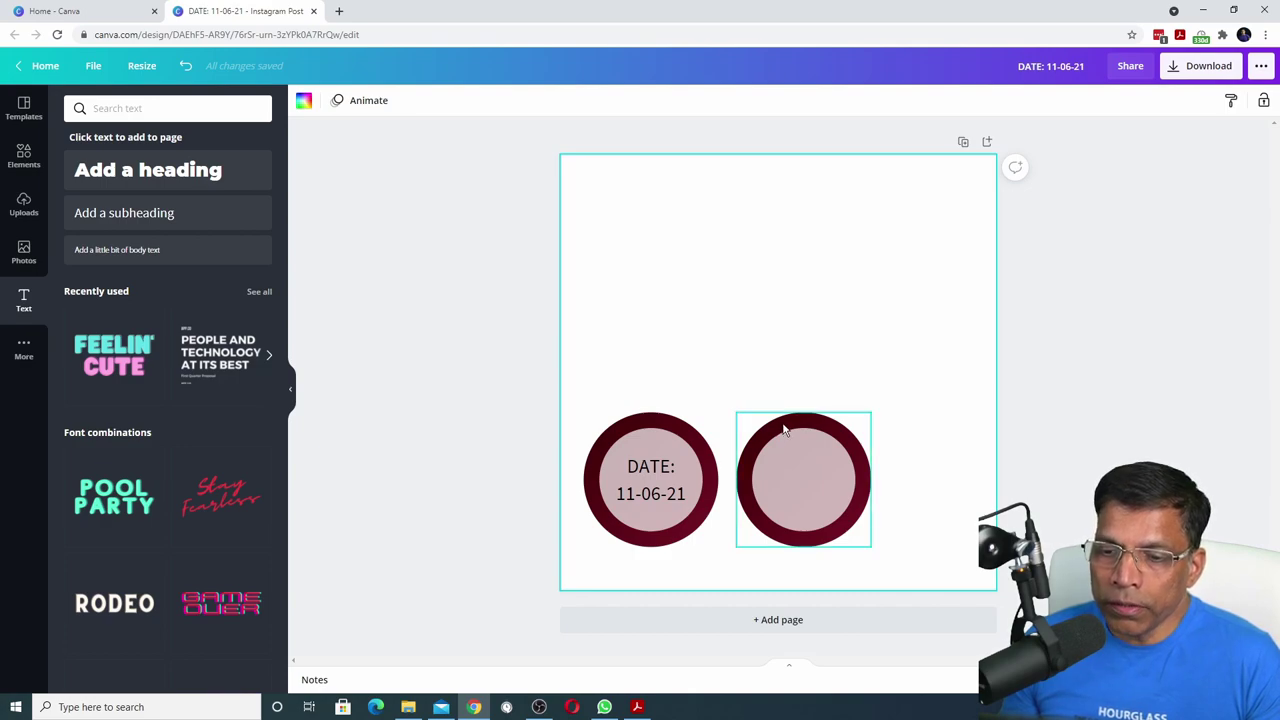
# Step: Change the copied ring's gradient to navy and teal blue and nudge it slightly left
pyautogui.click(784, 430)
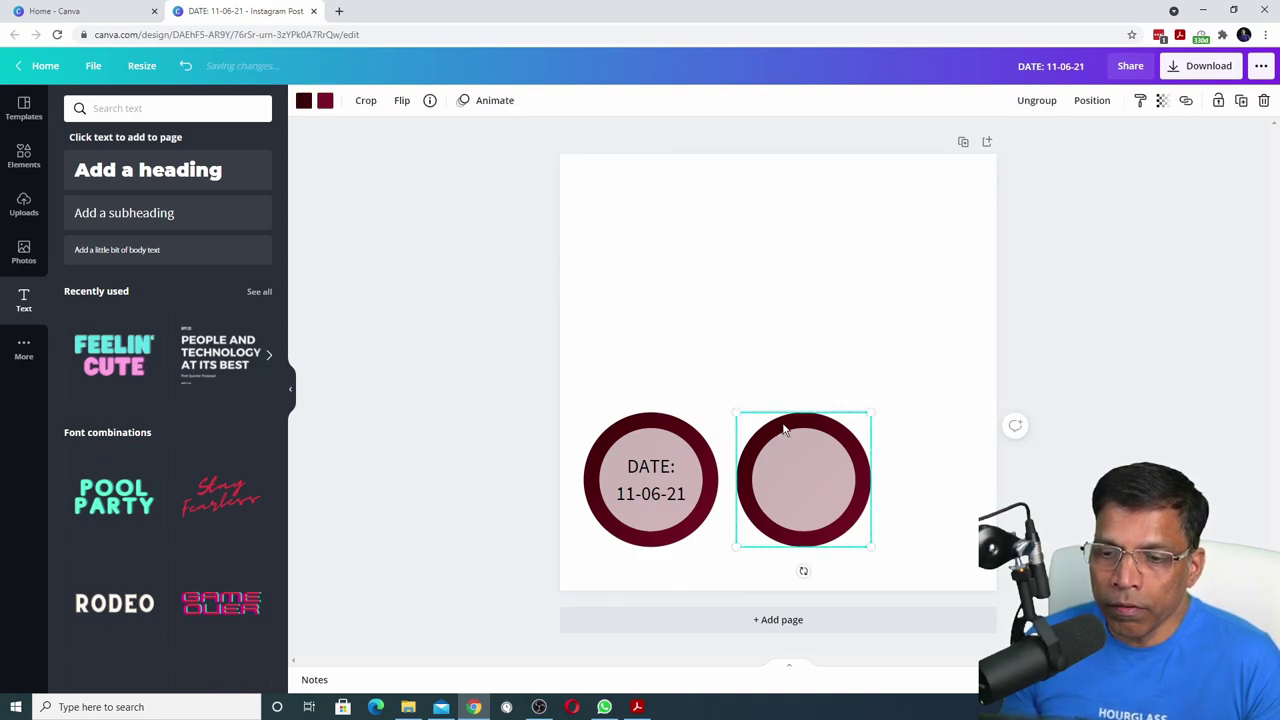
pyautogui.click(304, 101)
pyautogui.click(78, 254)
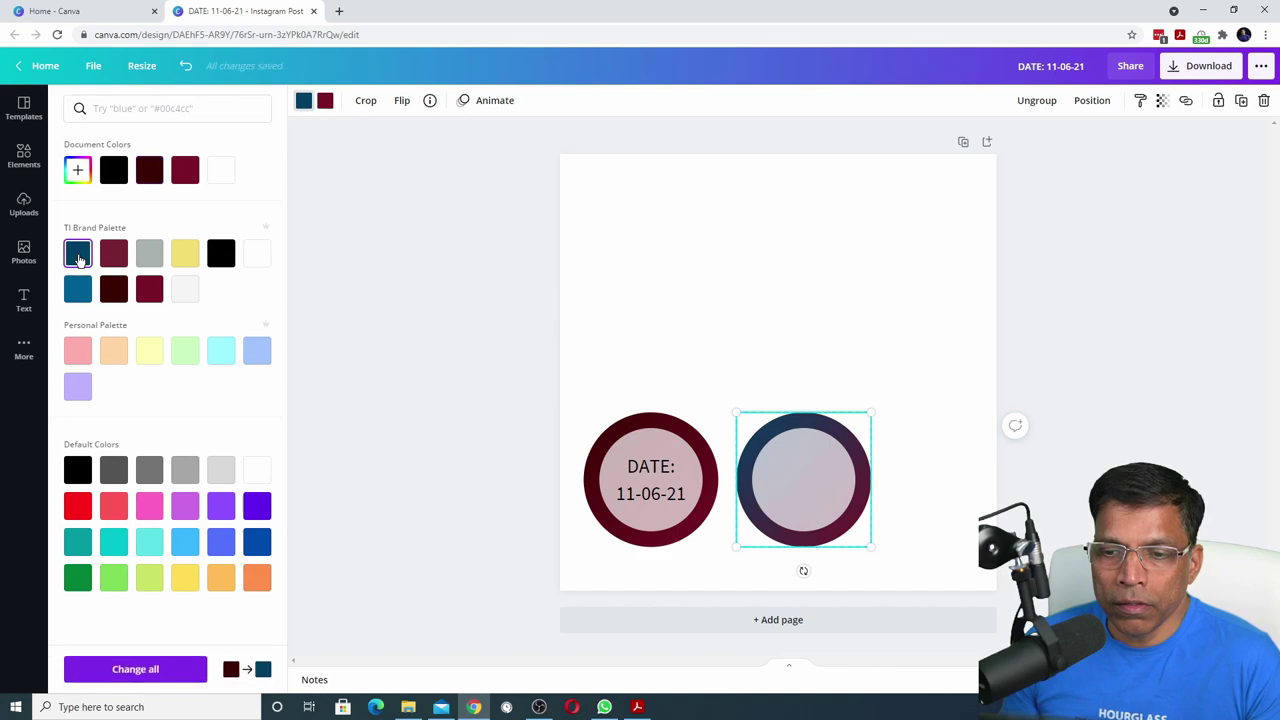
pyautogui.click(324, 101)
pyautogui.click(78, 289)
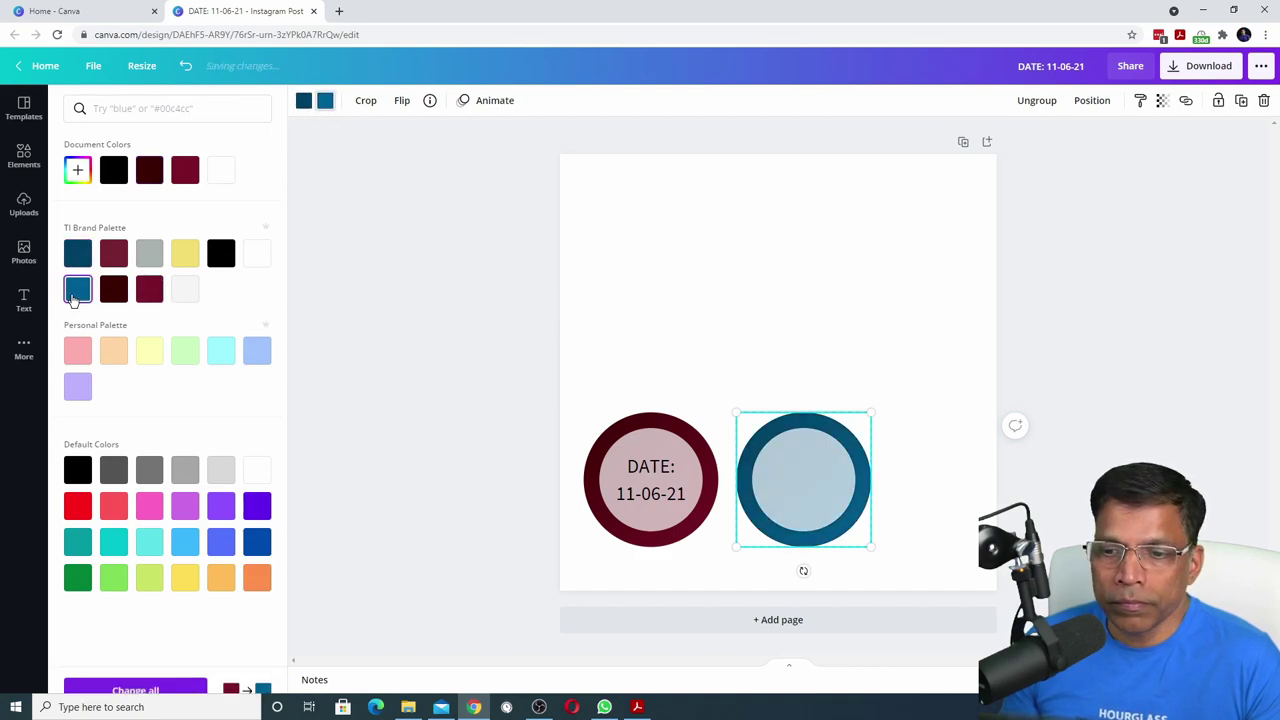
pyautogui.press('Escape')
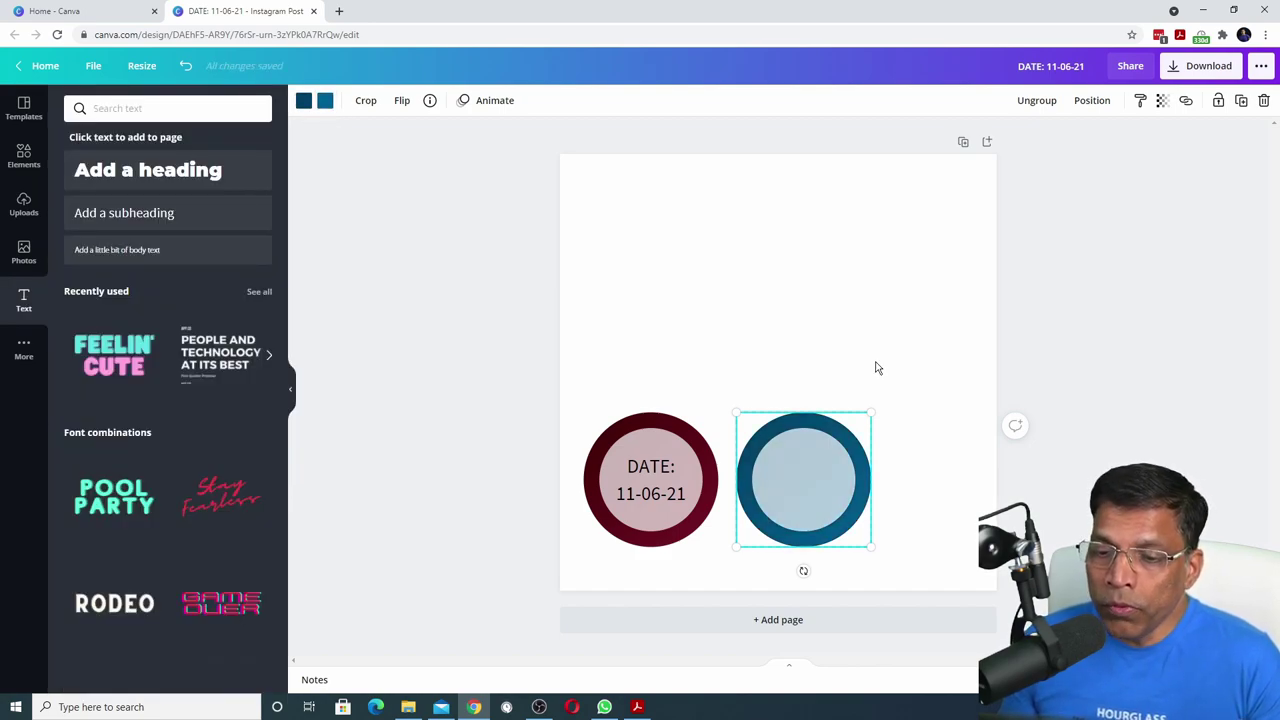
pyautogui.click(815, 486)
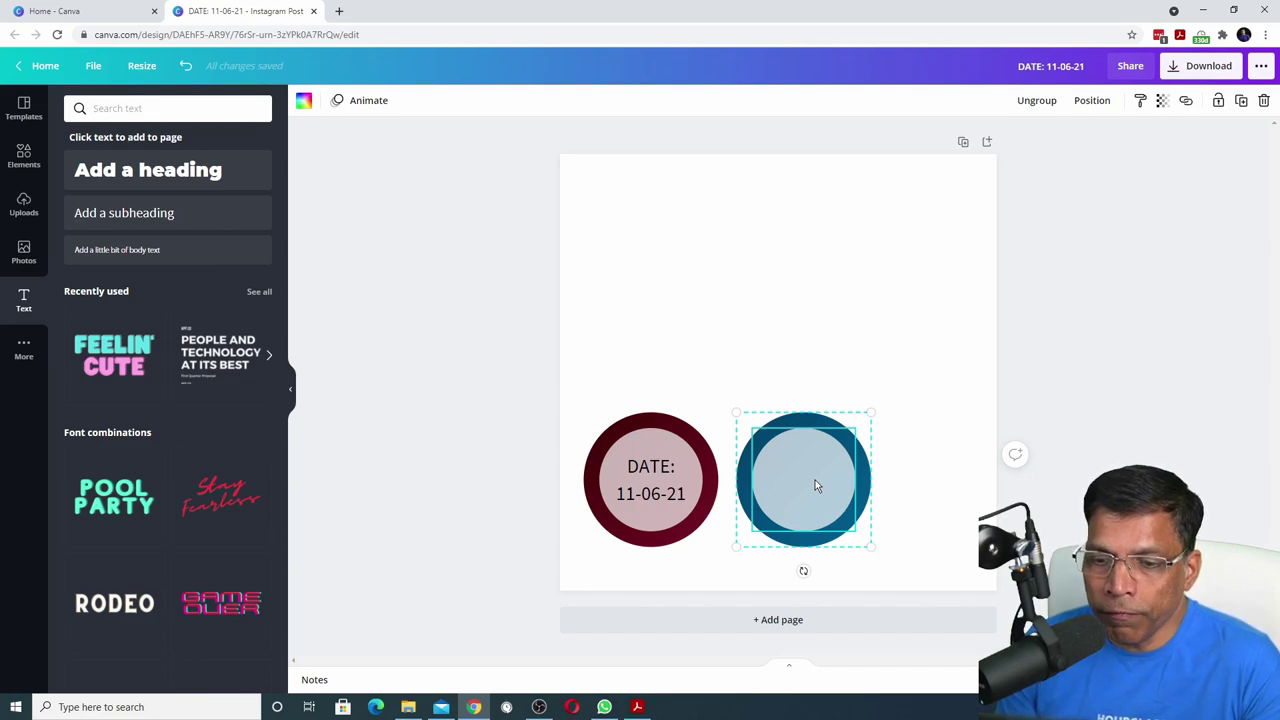
pyautogui.moveTo(815, 486); pyautogui.dragTo(805, 486)
# Step: Duplicate the DATE label onto the blue ring and change it to 'TIME: 6:30 PM'
pyautogui.click(657, 480)
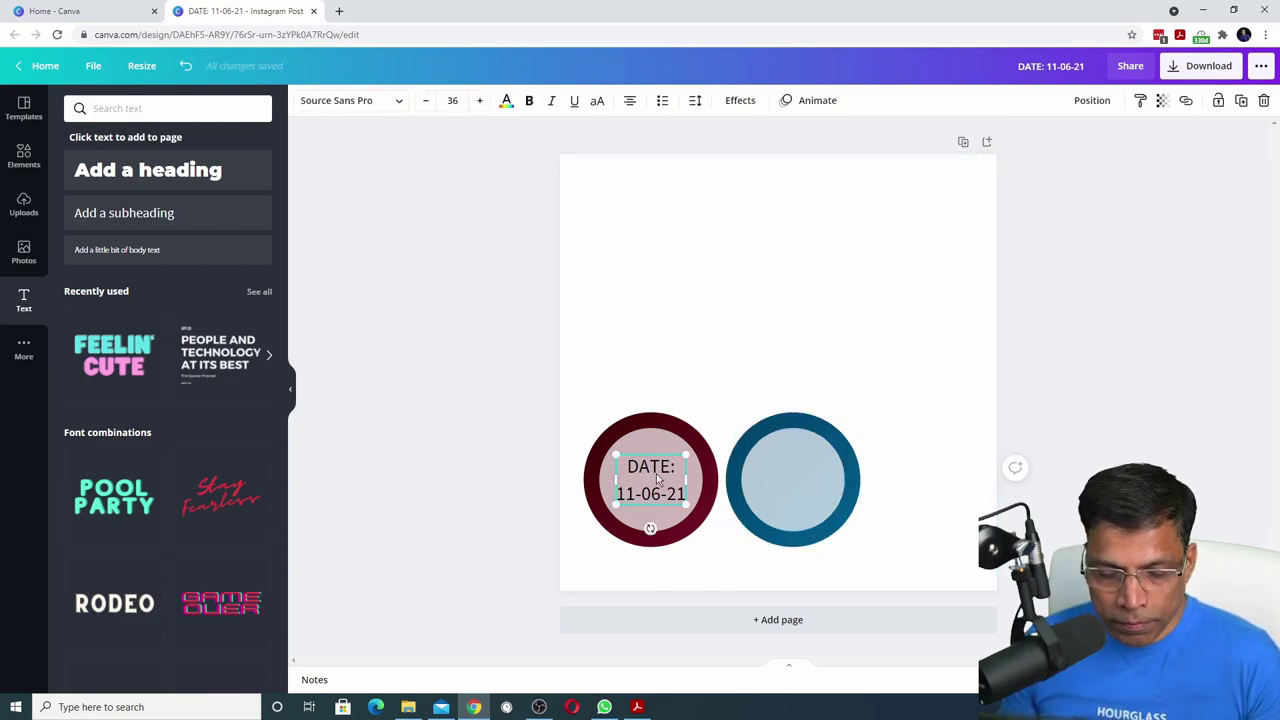
pyautogui.hotkey('ctrl', 'd')
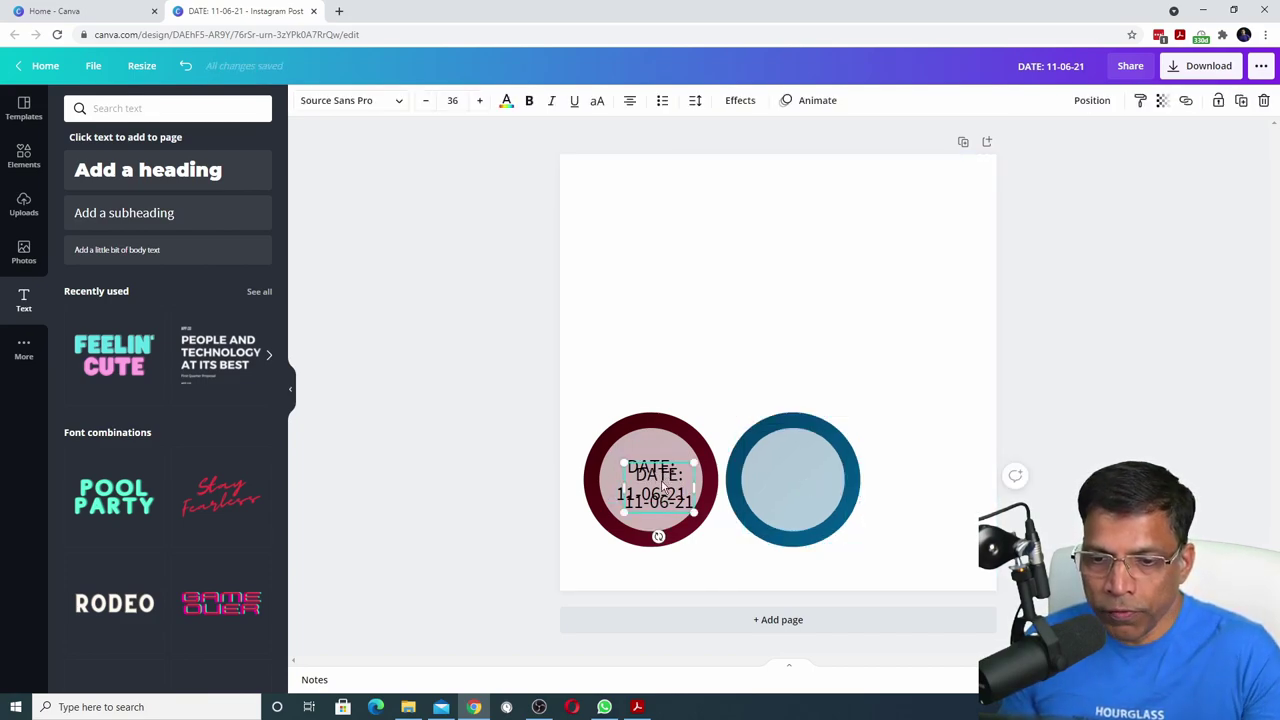
pyautogui.moveTo(663, 478); pyautogui.dragTo(805, 480)
pyautogui.doubleClick(785, 467)
pyautogui.write('TIME:')
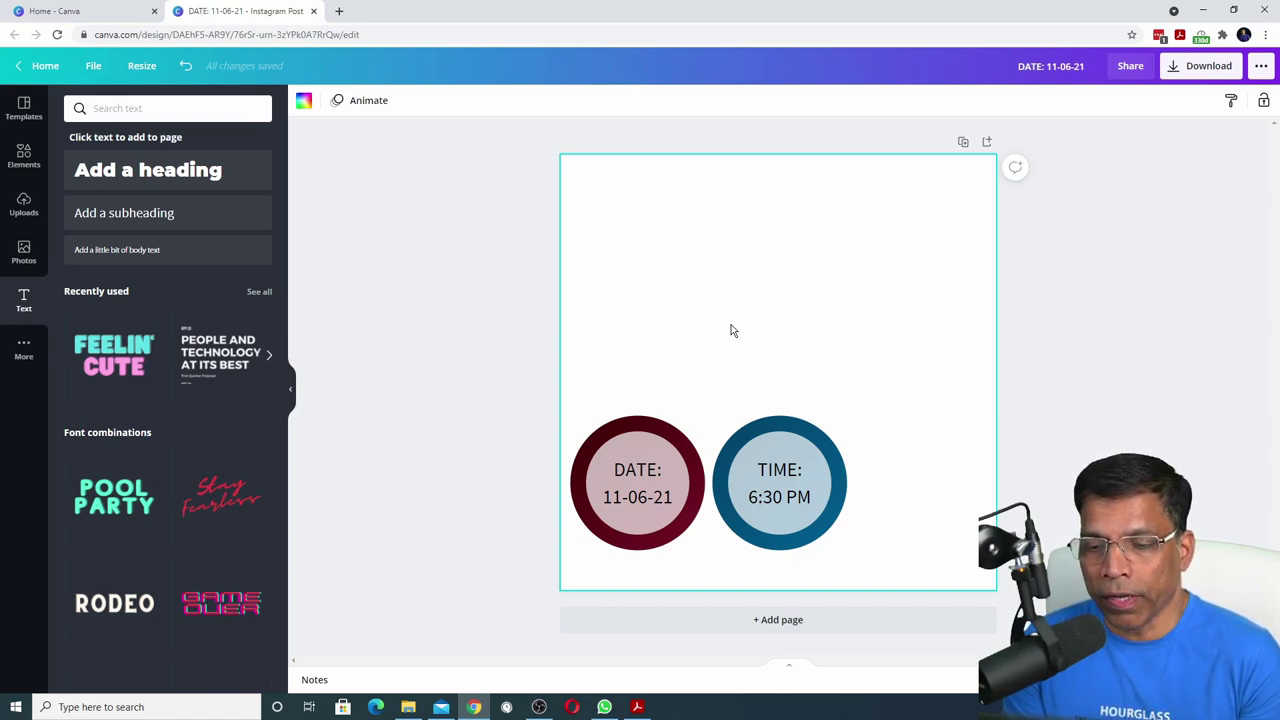
pyautogui.click(760, 428)
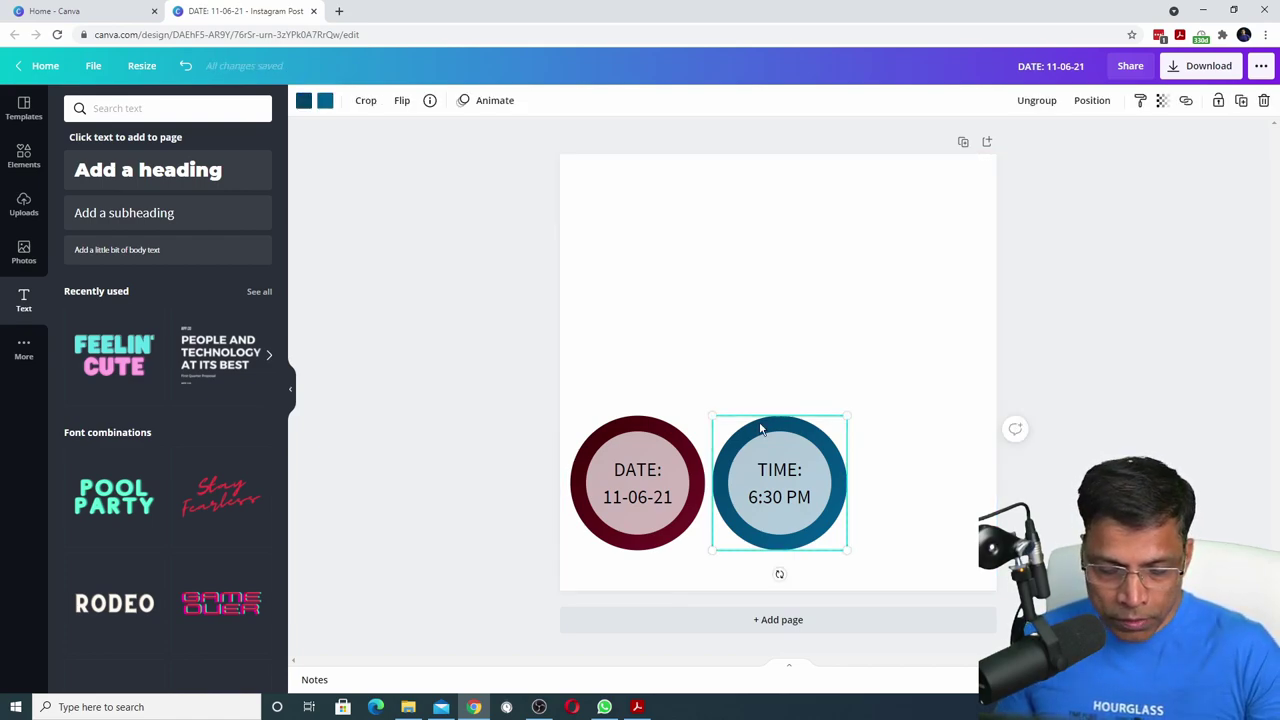
# Step: Duplicate the blue ring to the right of the TIME ring with a gray-to-white gradient
pyautogui.hotkey('ctrl', 'z')
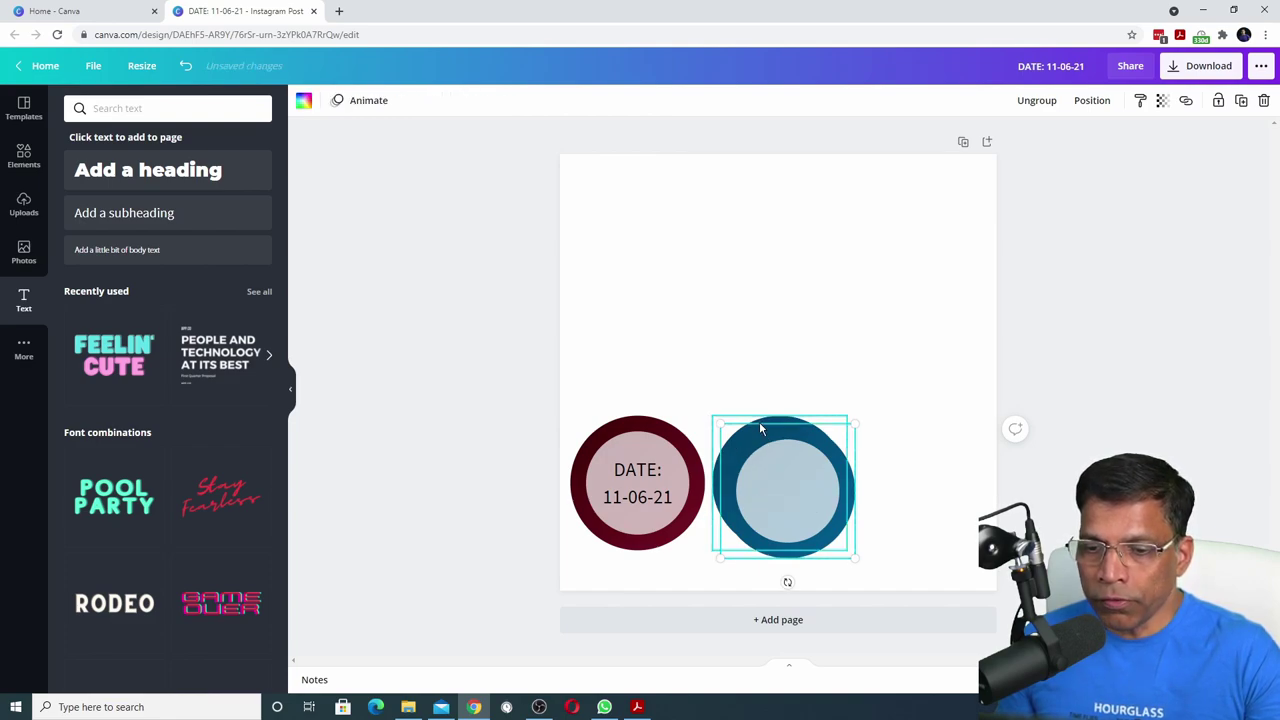
pyautogui.moveTo(773, 463); pyautogui.dragTo(903, 434)
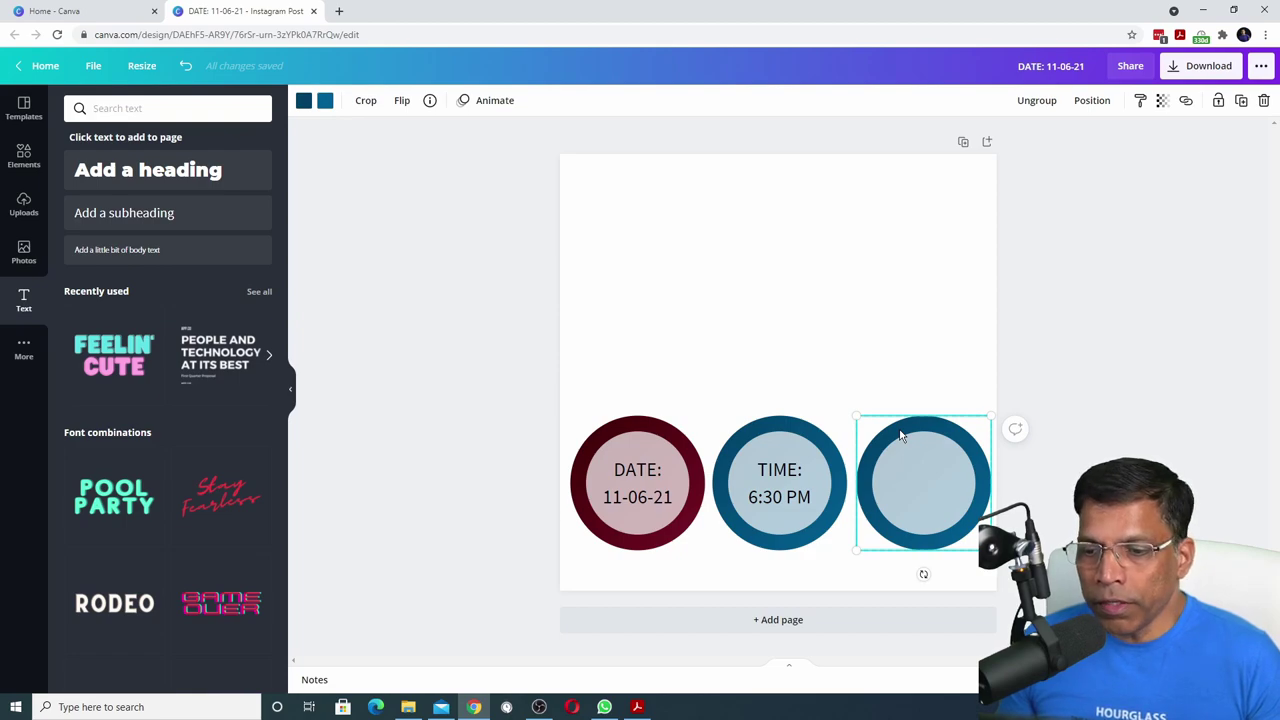
pyautogui.click(304, 100)
pyautogui.click(148, 290)
pyautogui.click(257, 289)
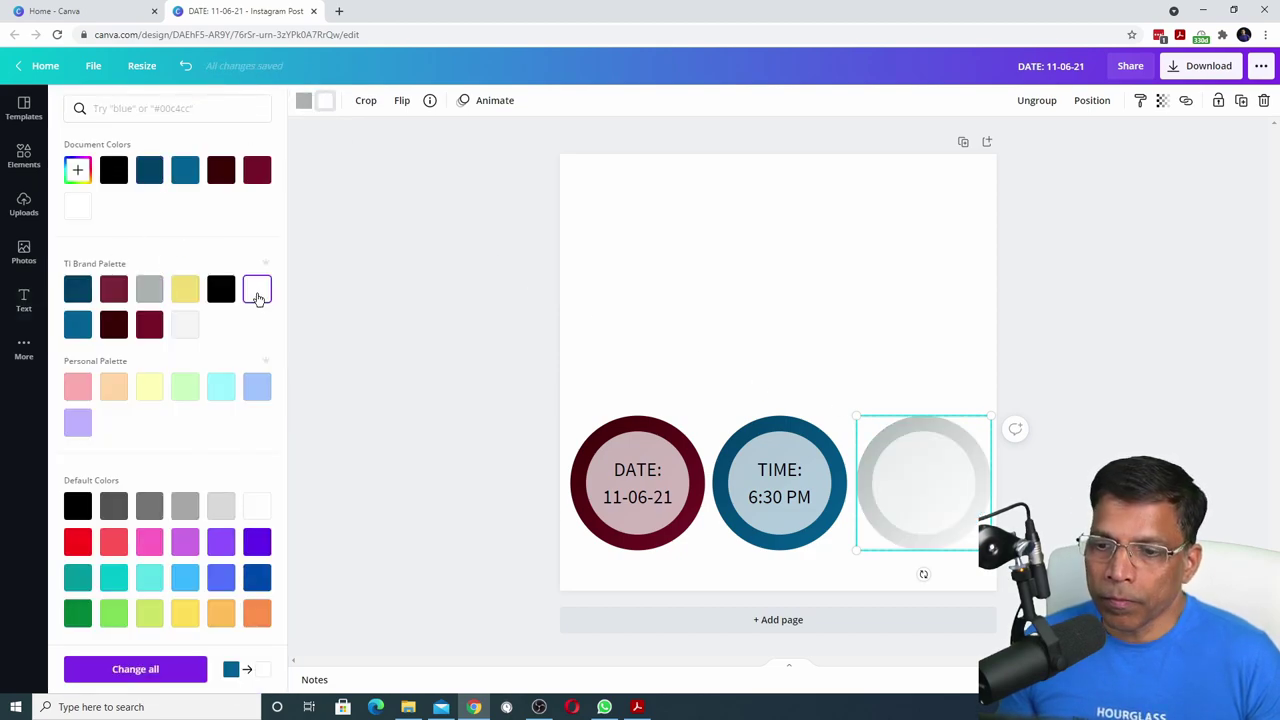
# Step: Make the third ring's inner circle navy with transparency 70
pyautogui.click(942, 491)
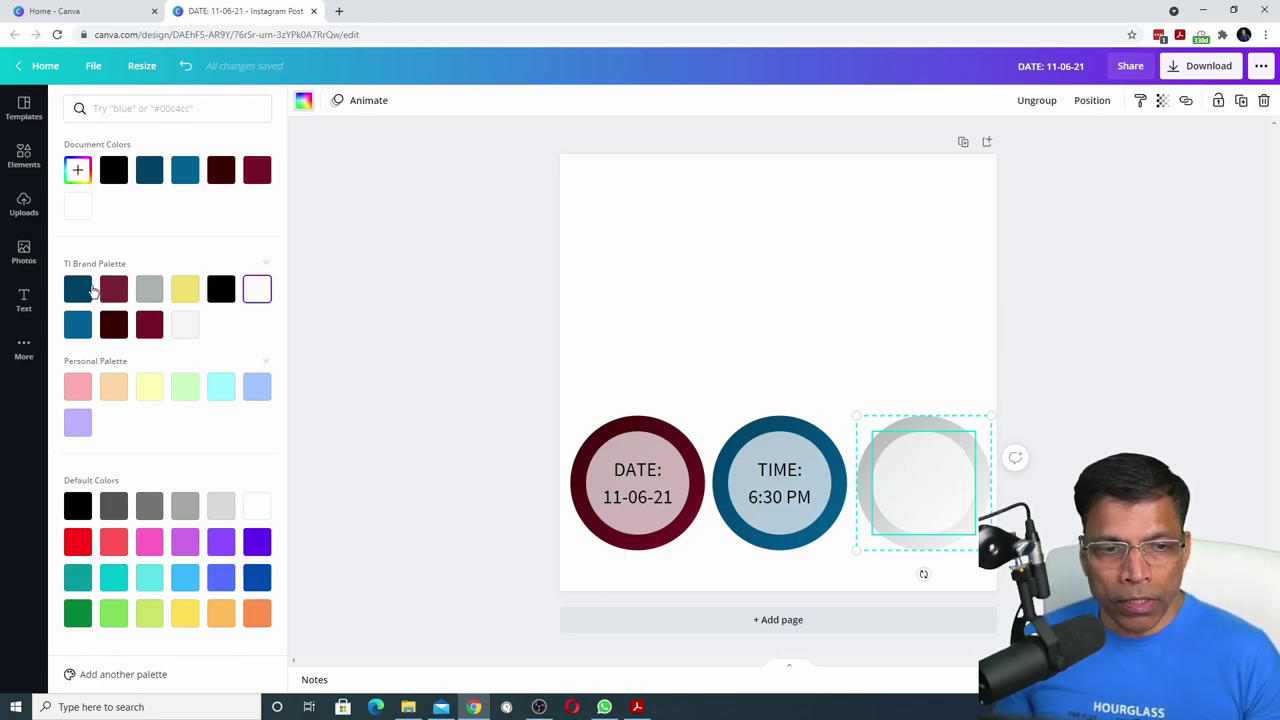
pyautogui.click(80, 289)
pyautogui.click(910, 490)
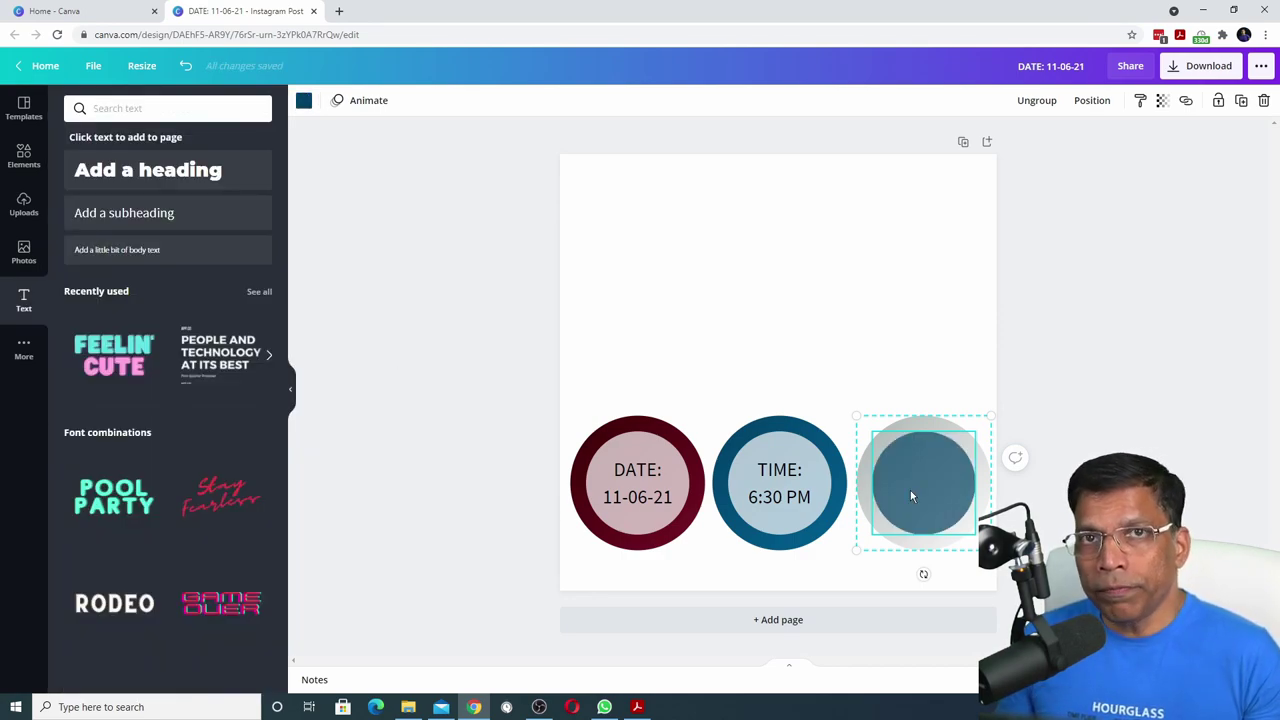
pyautogui.click(1159, 104)
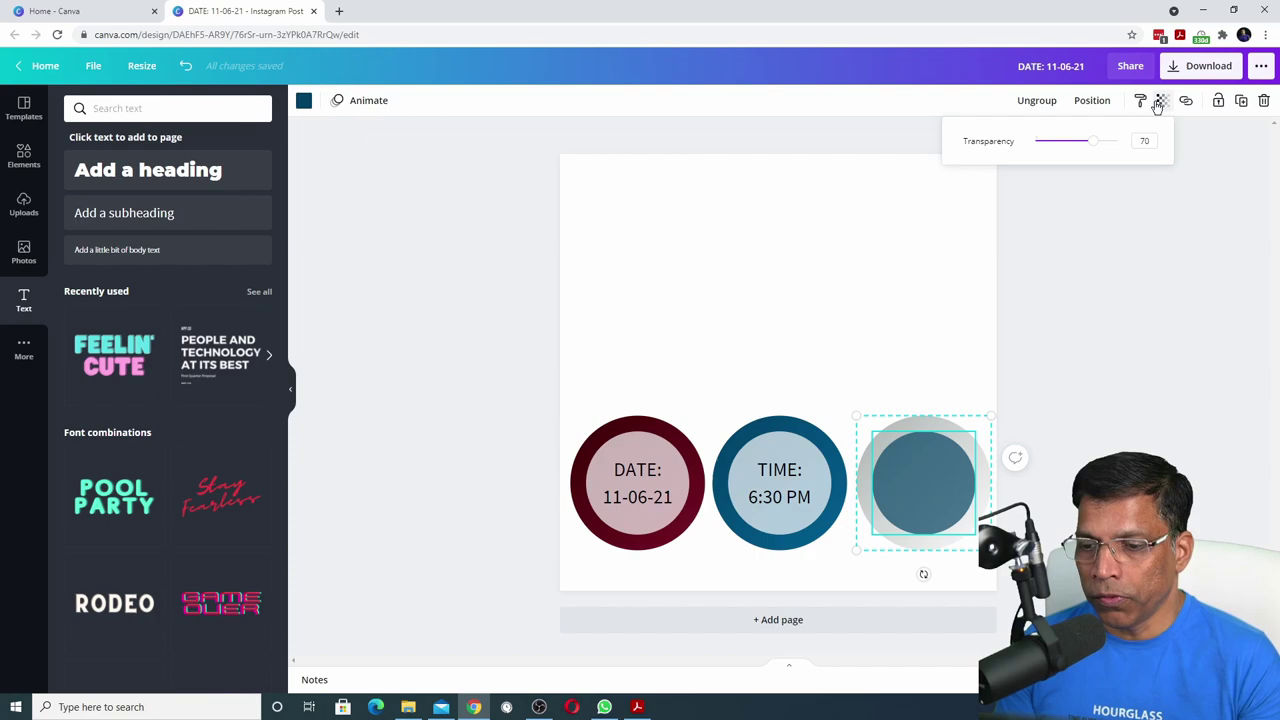
pyautogui.click(780, 352)
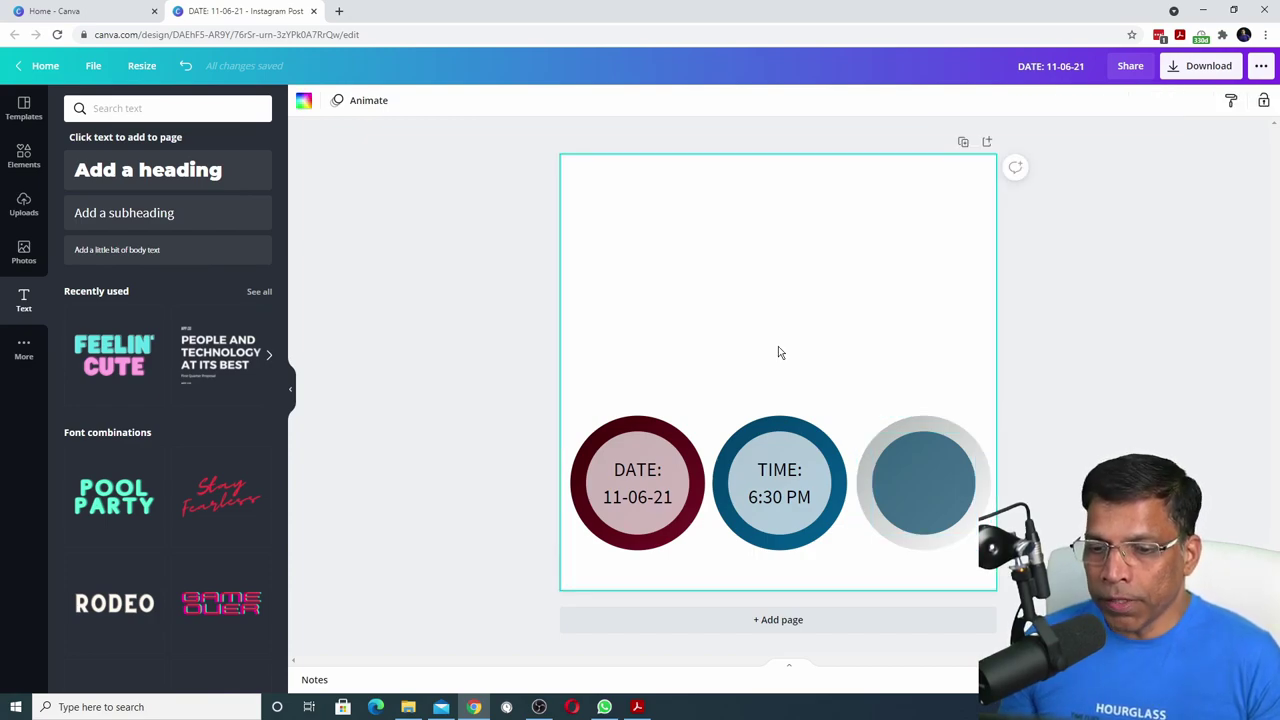
# Step: Duplicate the 'TIME: 6:30 PM' label into the third ring and make it white
pyautogui.click(782, 476)
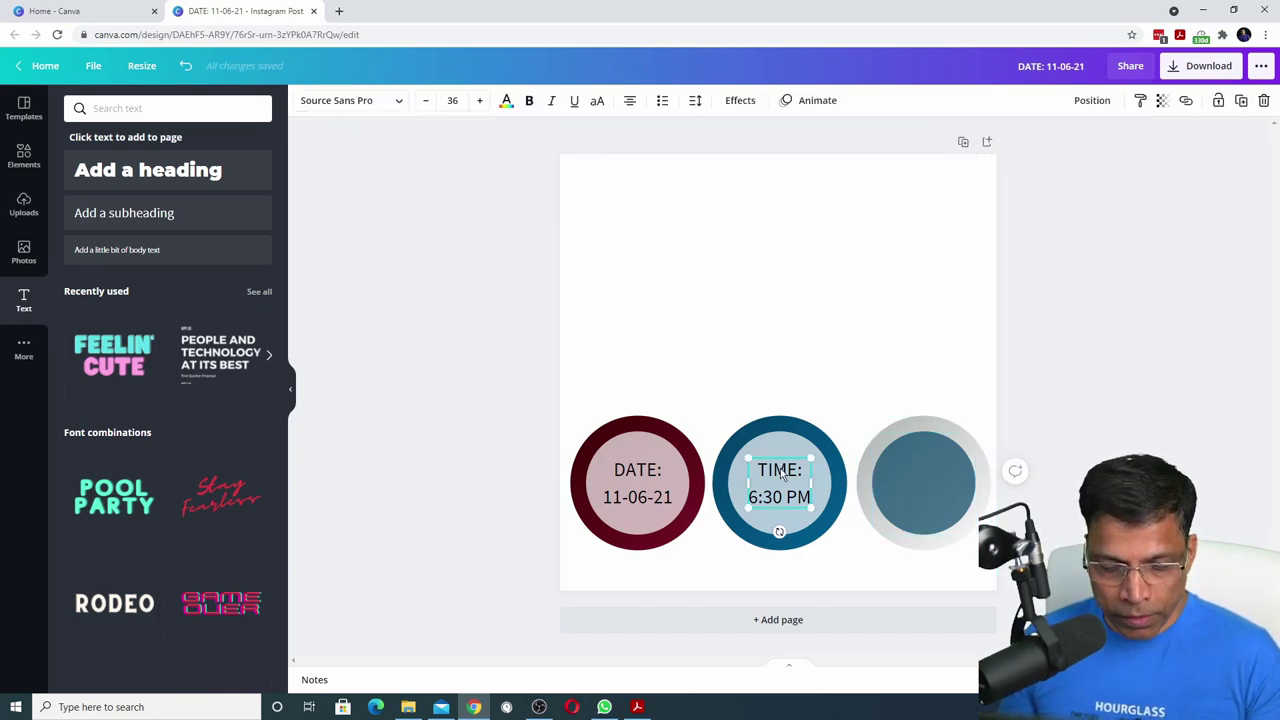
pyautogui.moveTo(782, 476); pyautogui.dragTo(935, 497)
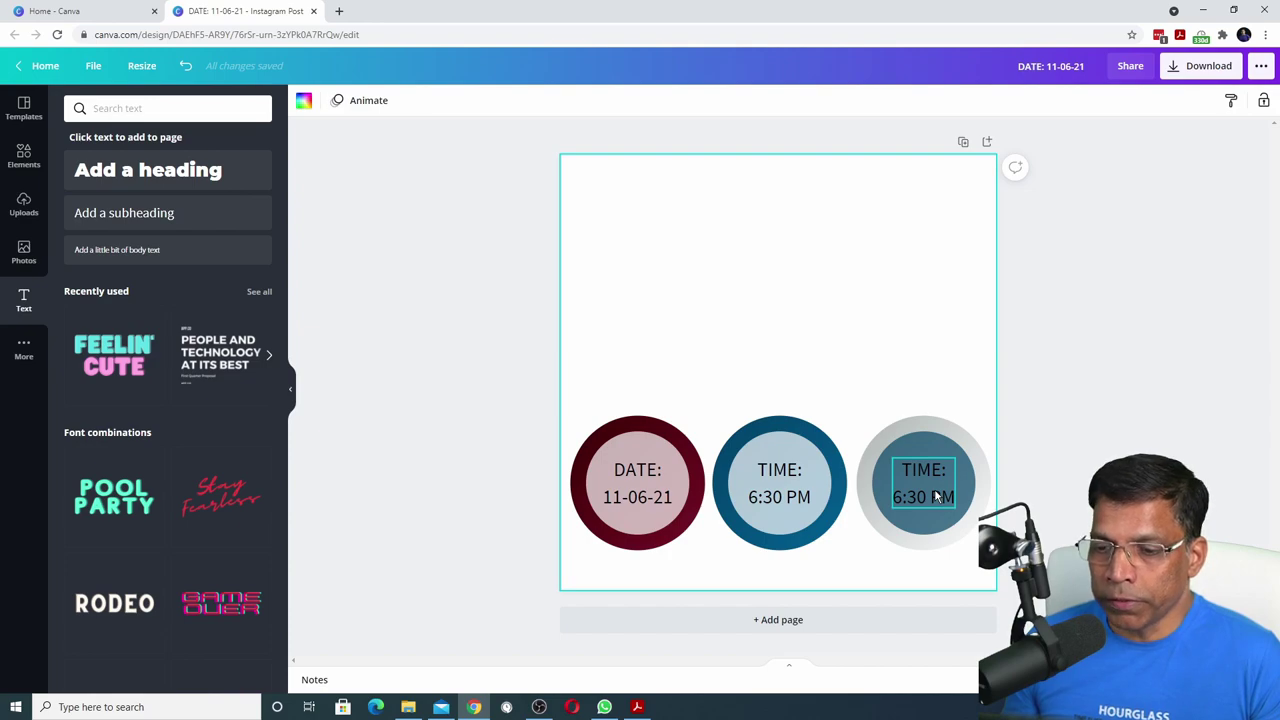
pyautogui.click(935, 497)
pyautogui.click(506, 100)
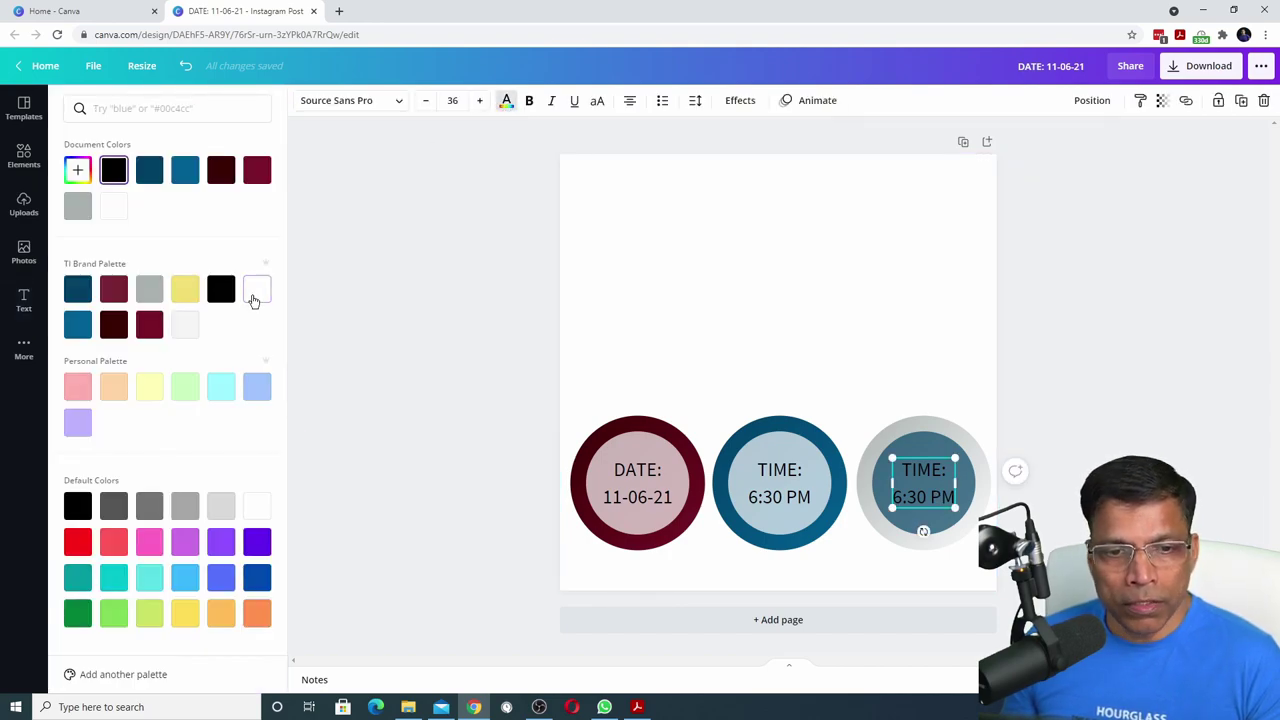
pyautogui.click(254, 300)
pyautogui.click(942, 302)
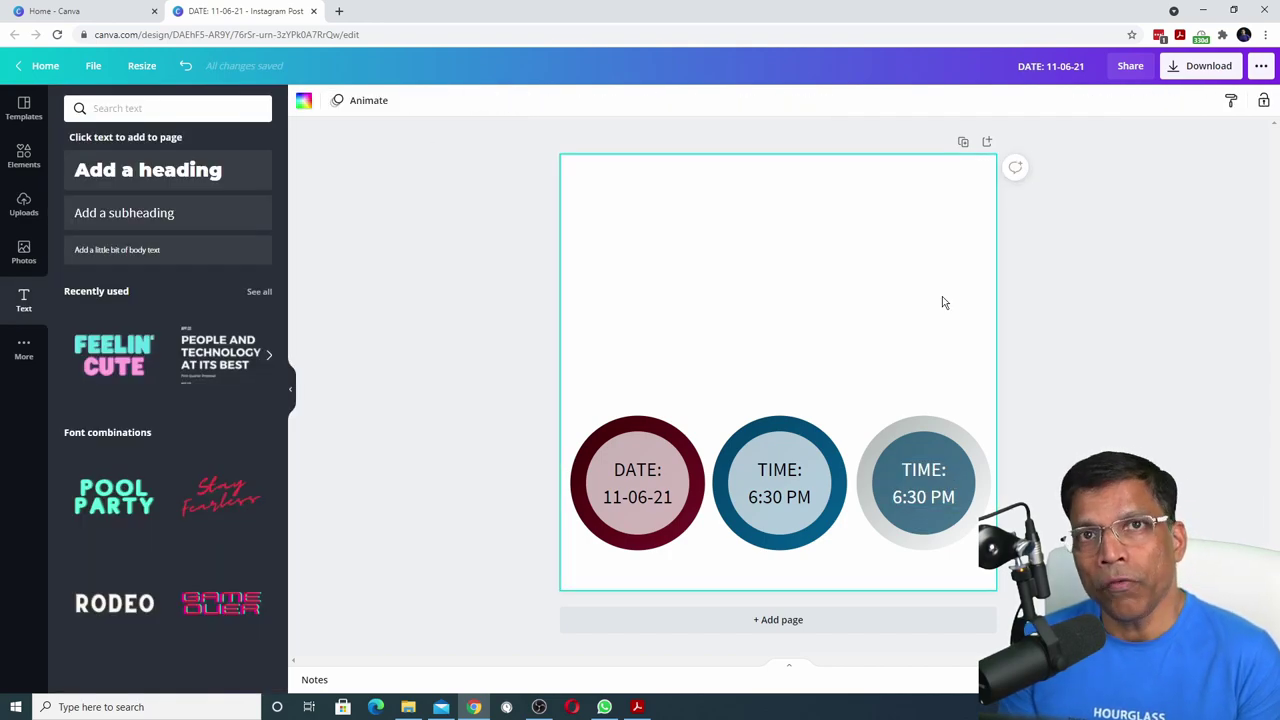